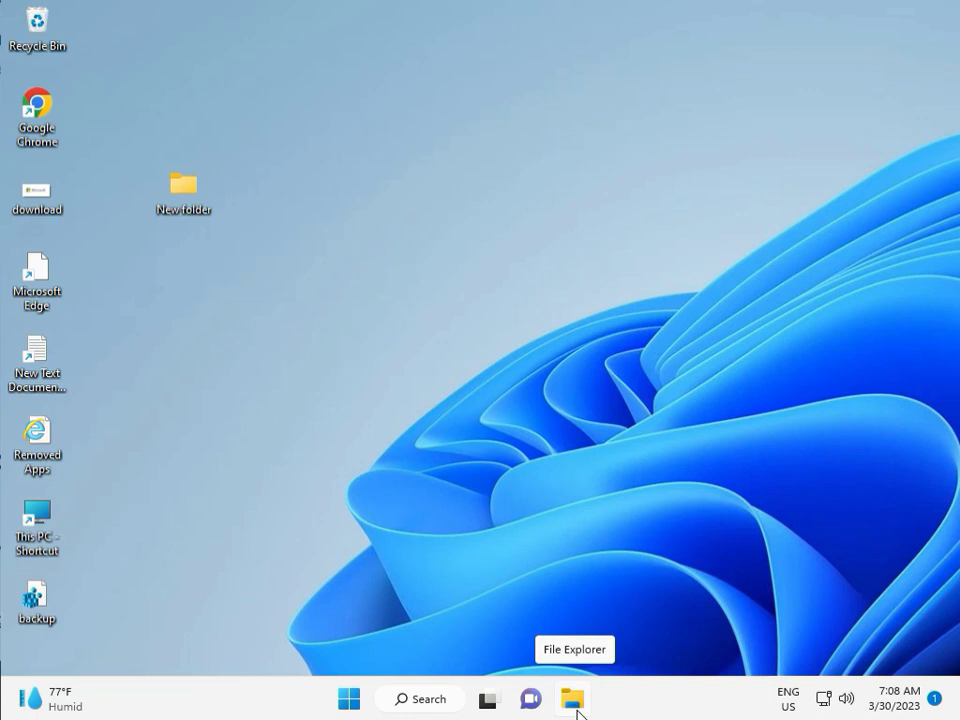
Step: Open the Other troubleshooters page under the Troubleshoot section of the System settings
left_click(349, 699)
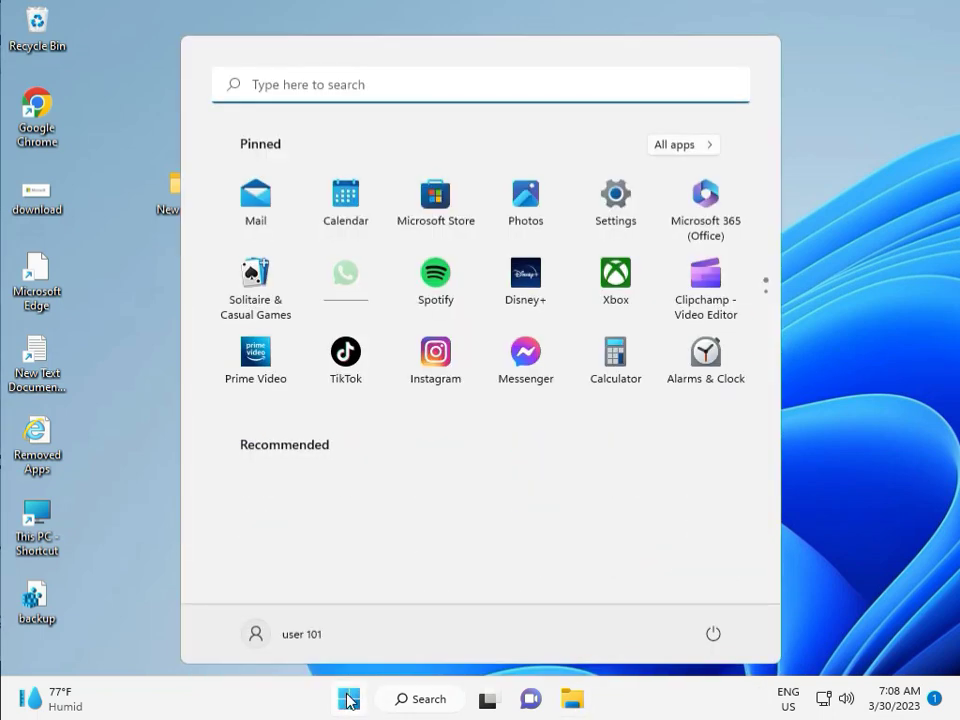
left_click(616, 200)
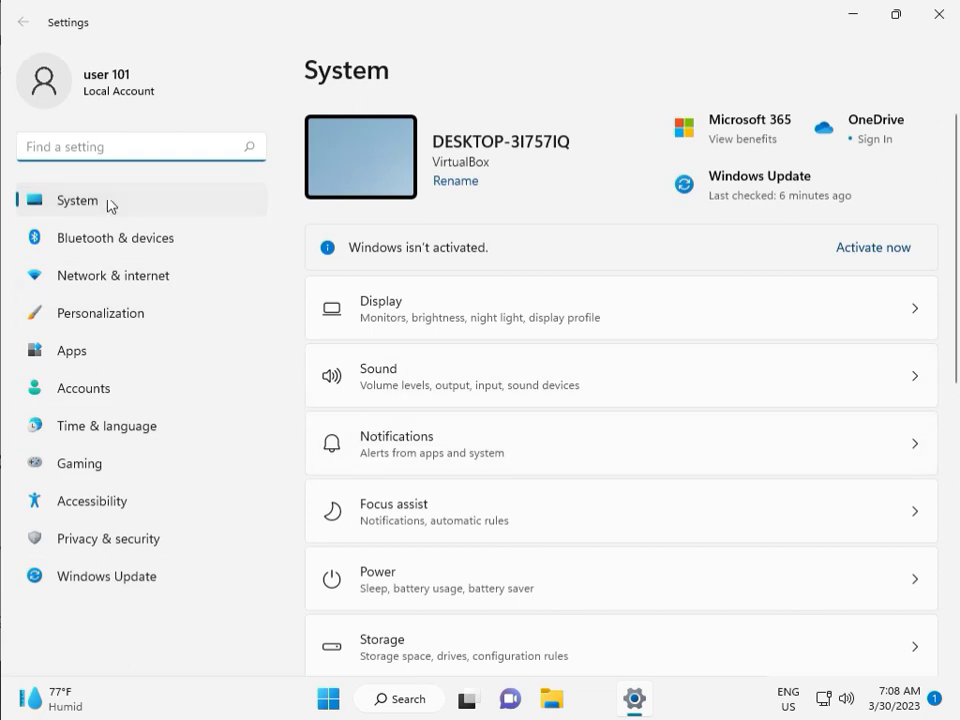
scroll(476, 510, "down", 4)
scroll(482, 540, "down", 1)
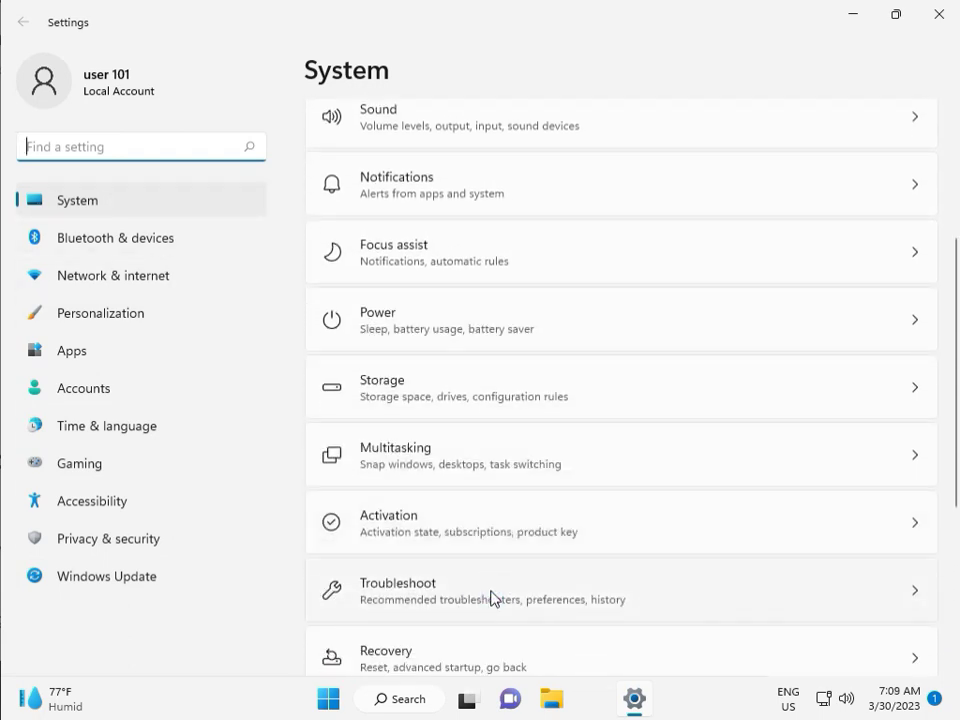
left_click(491, 598)
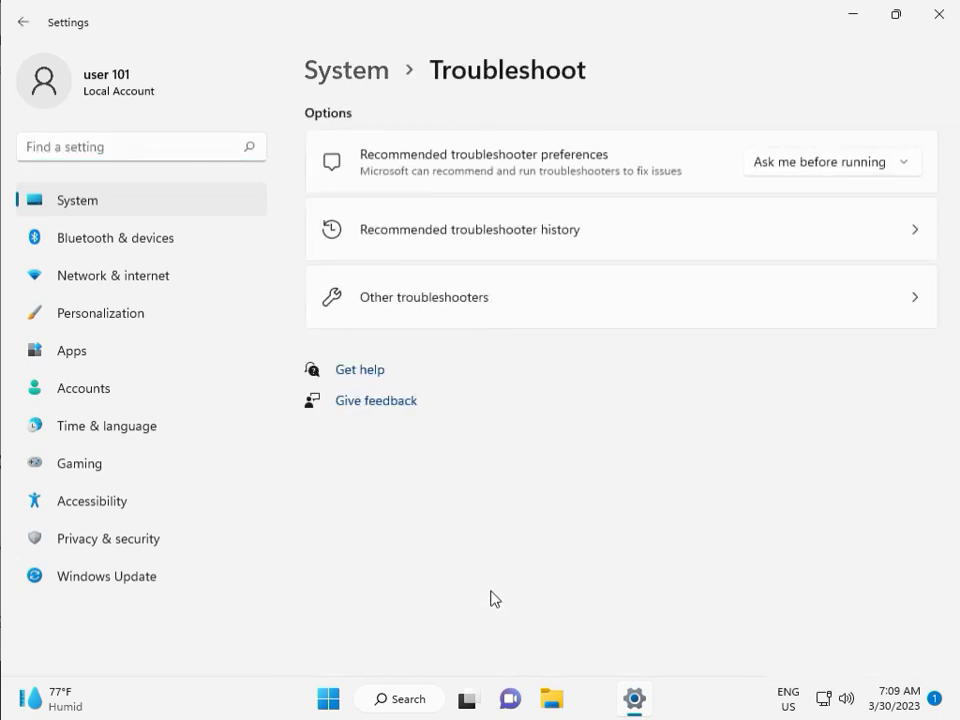
left_click(415, 307)
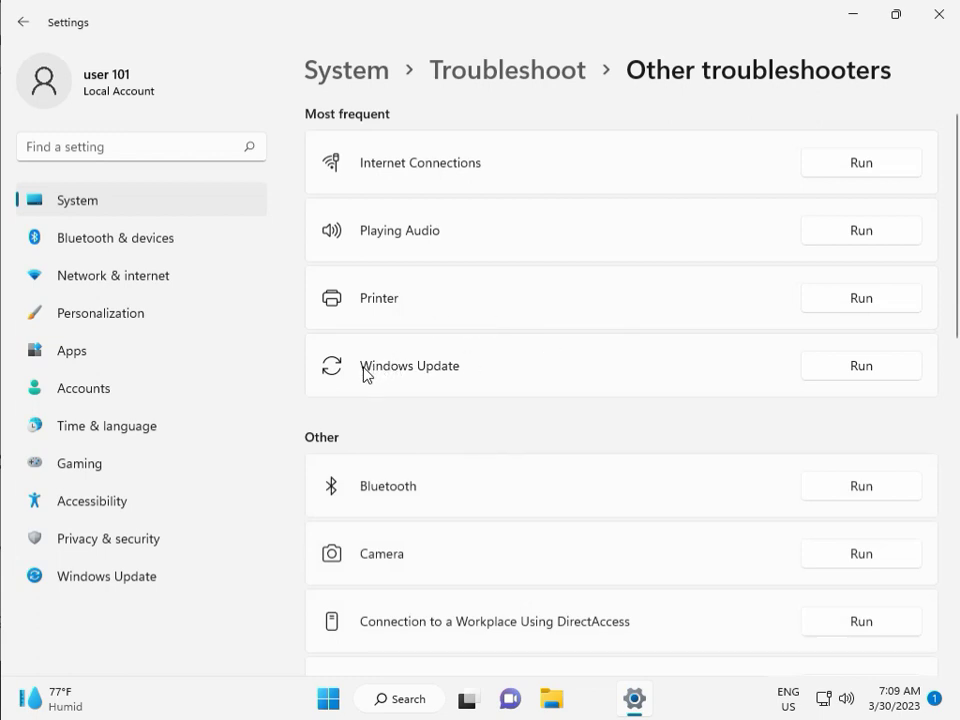
Step: Run the Windows Update troubleshooter to completion, then close it and the Settings window
left_click(857, 368)
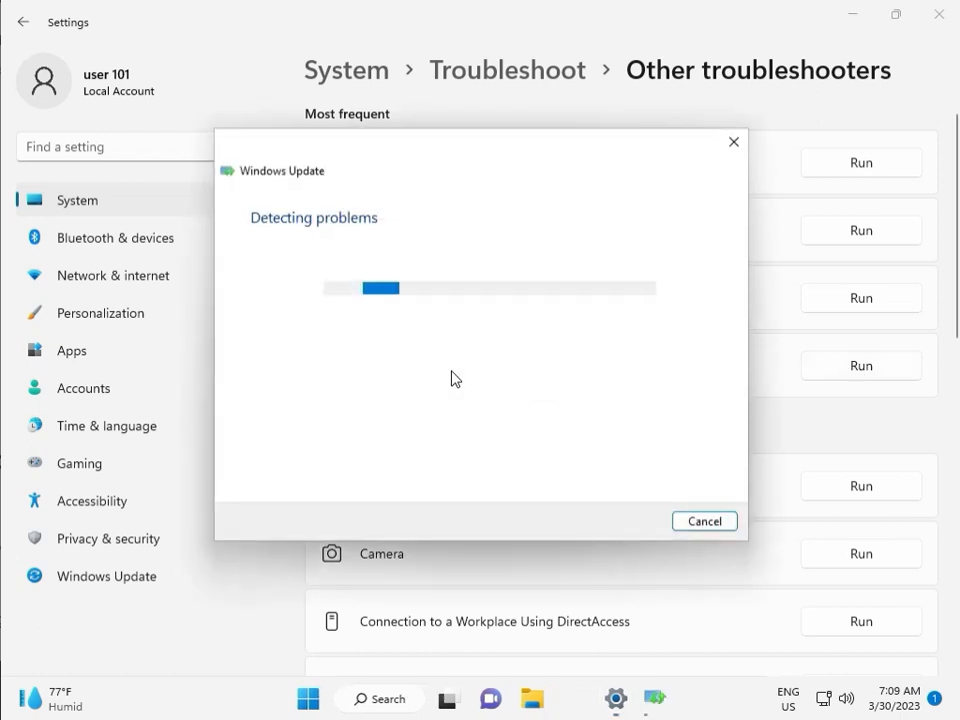
left_click_drag(452, 156, 326, 114)
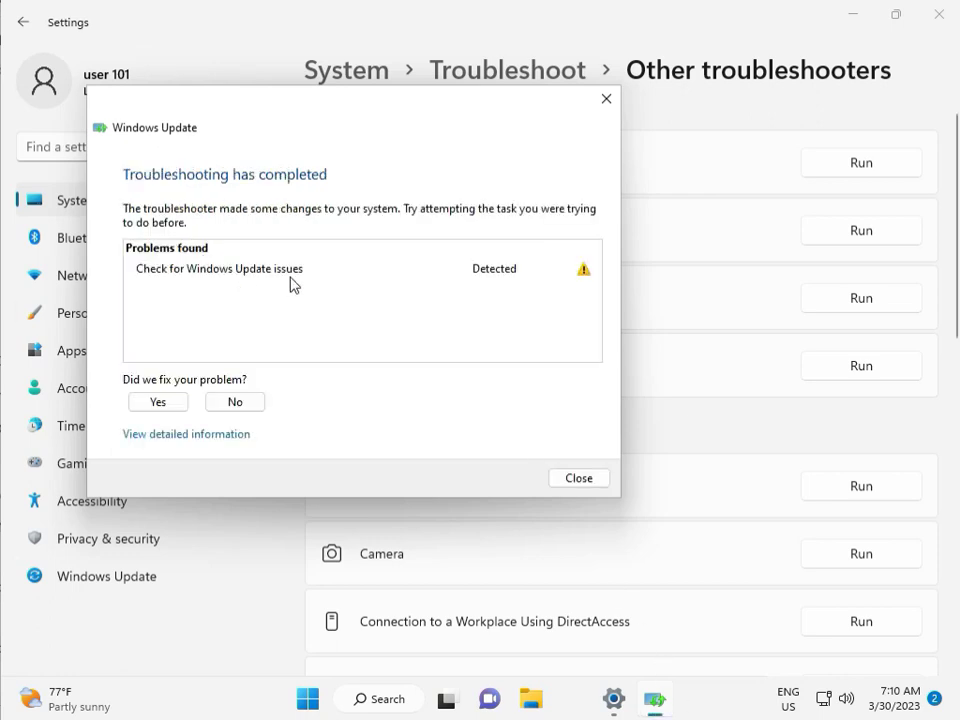
left_click(579, 479)
left_click(949, 29)
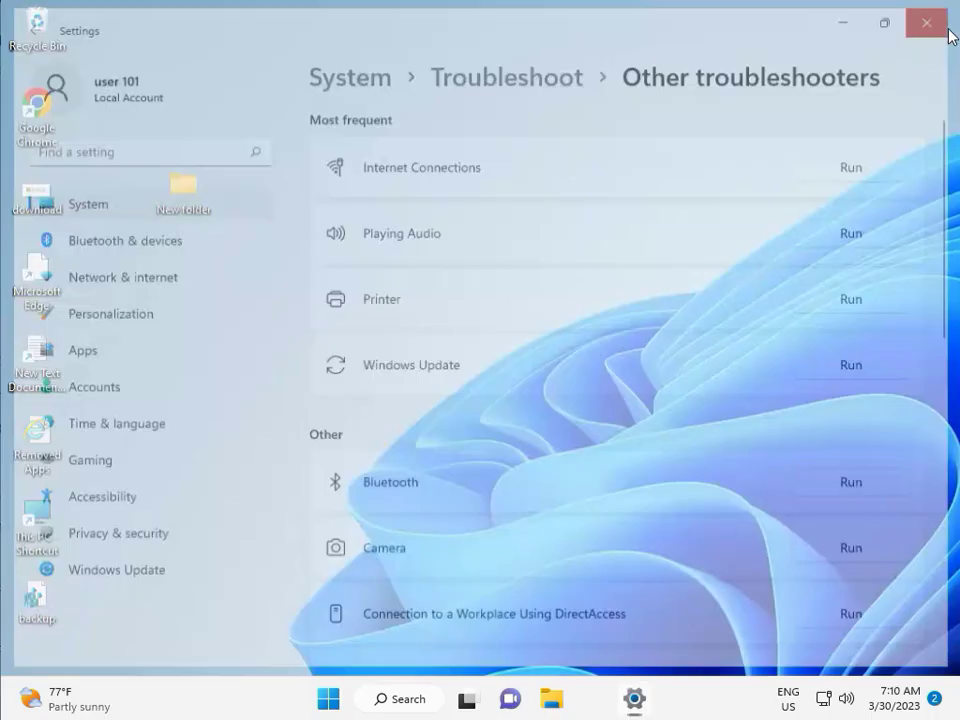
Step: Open the Windows folder on Local Disk (C:) in File Explorer
left_click(551, 684)
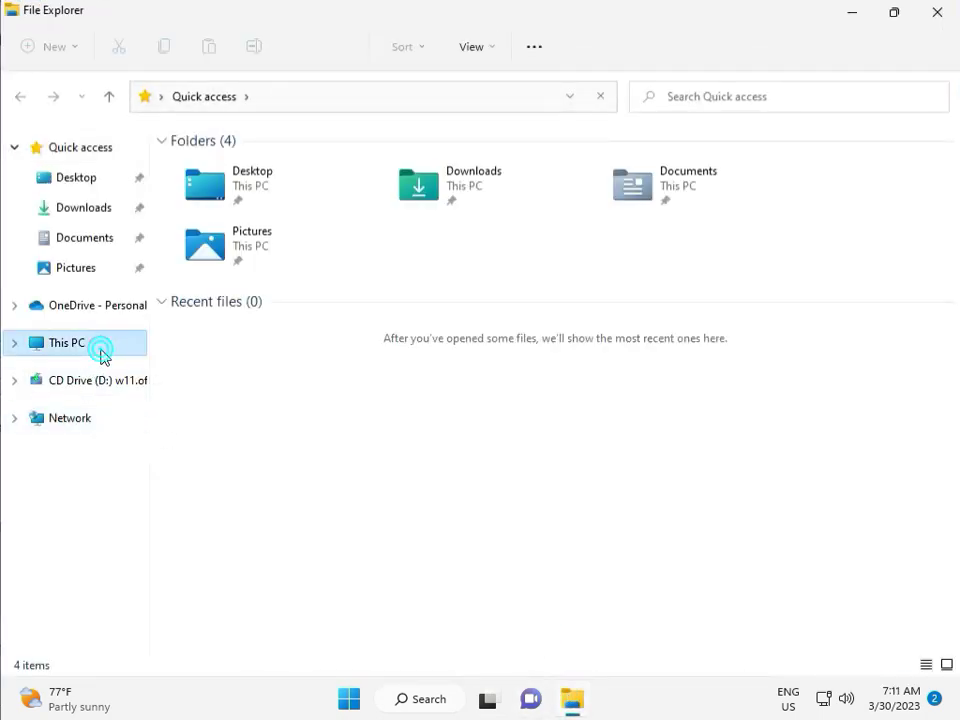
left_click(100, 355)
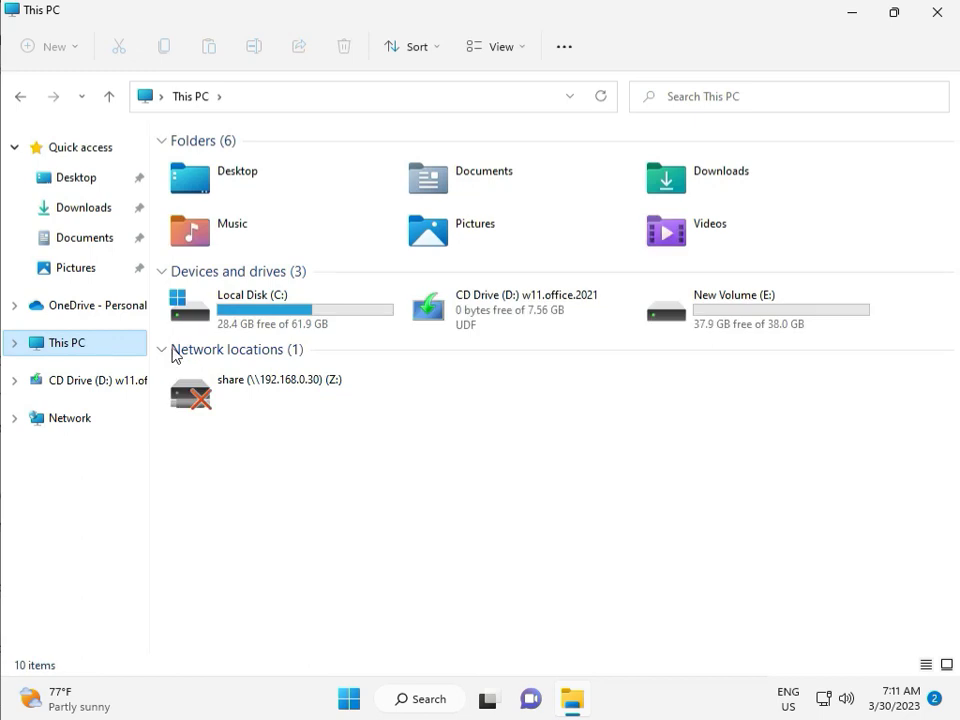
double_click(302, 313)
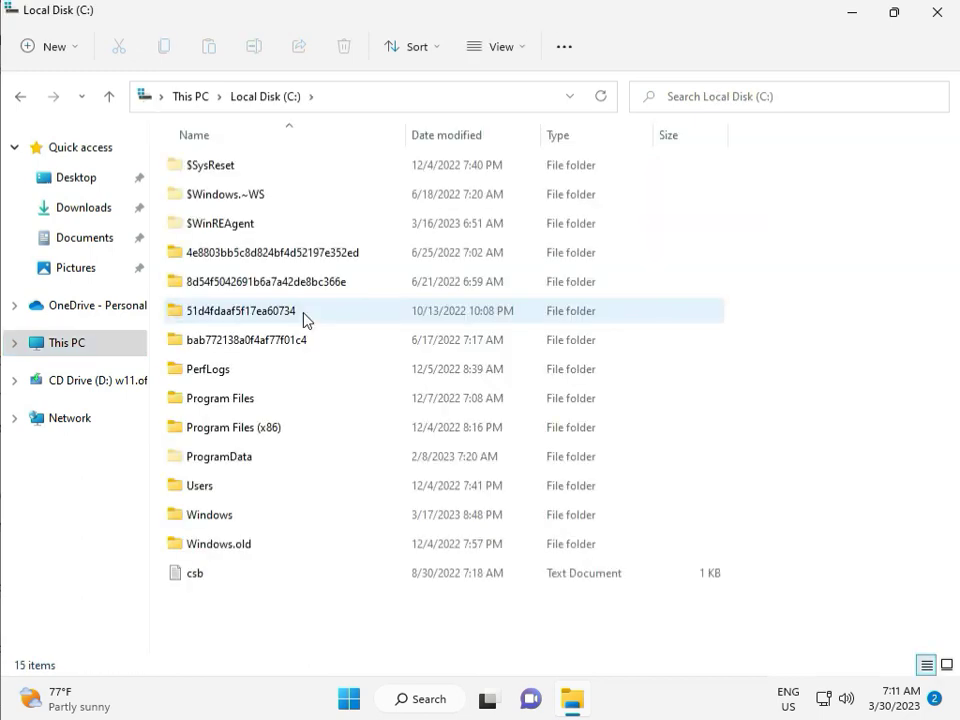
left_click(249, 518)
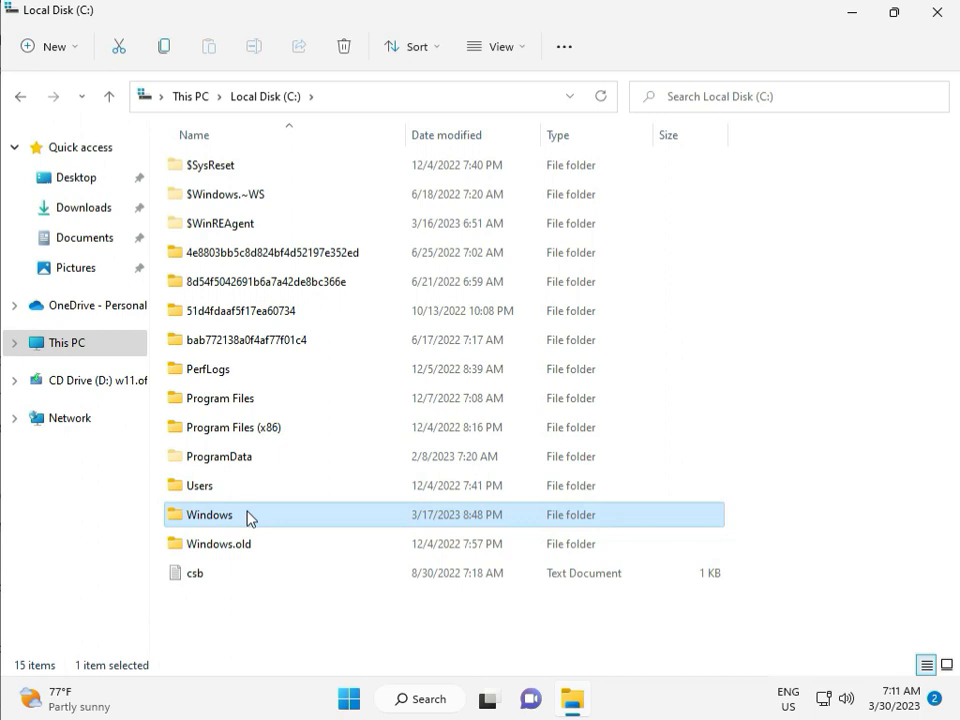
double_click(248, 516)
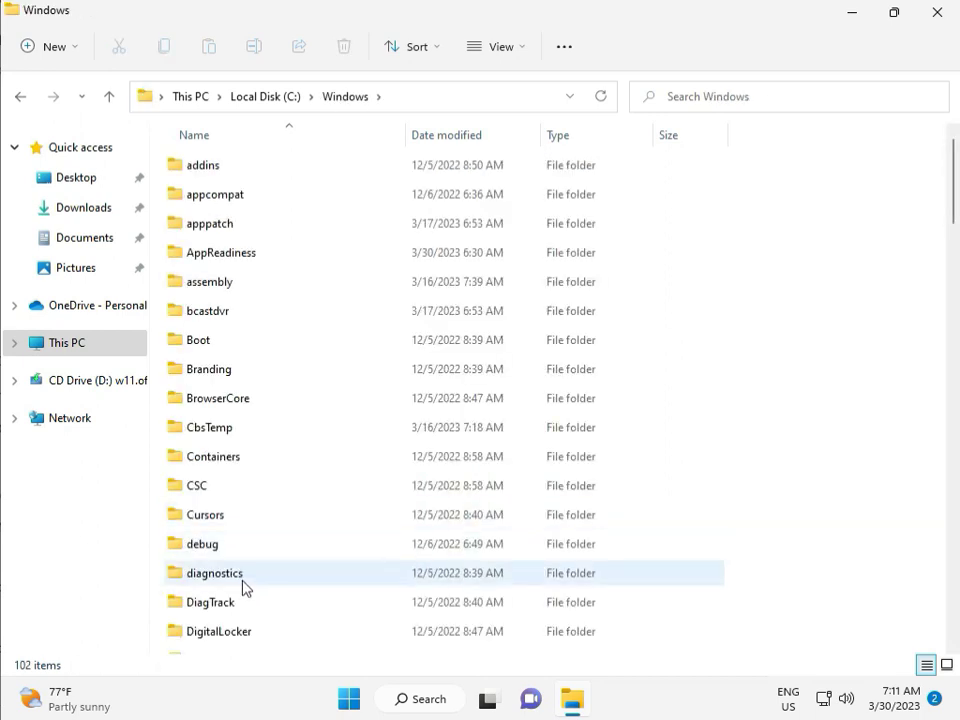
Step: Find and open the SoftwareDistribution folder inside the Windows folder
scroll(311, 598, "down", 8)
scroll(350, 572, "down", 3)
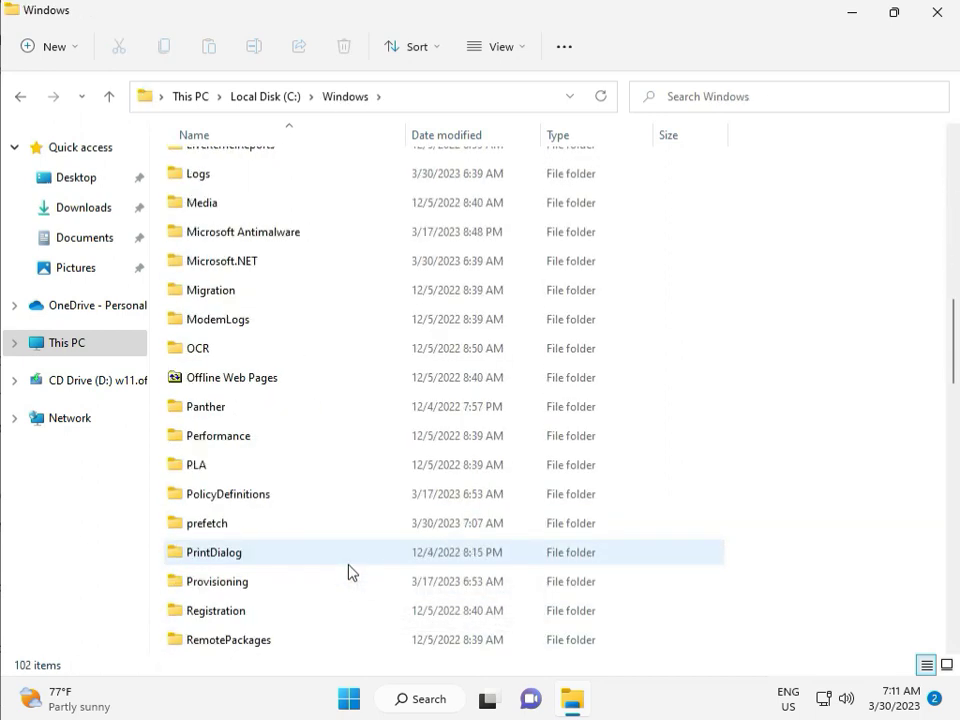
scroll(348, 572, "down", 4)
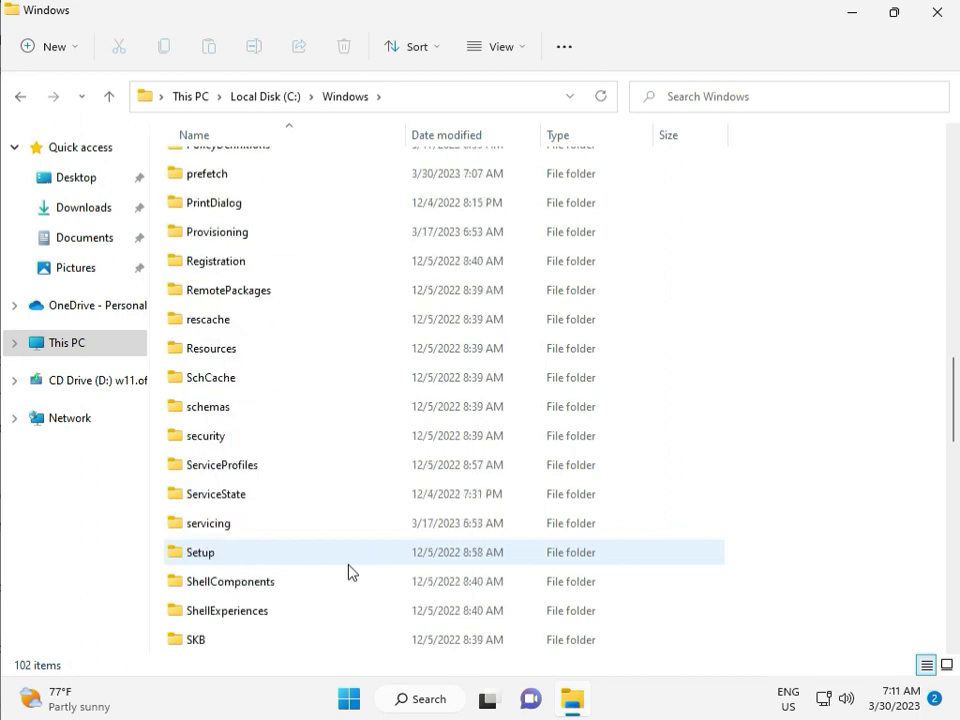
scroll(342, 568, "down", 2)
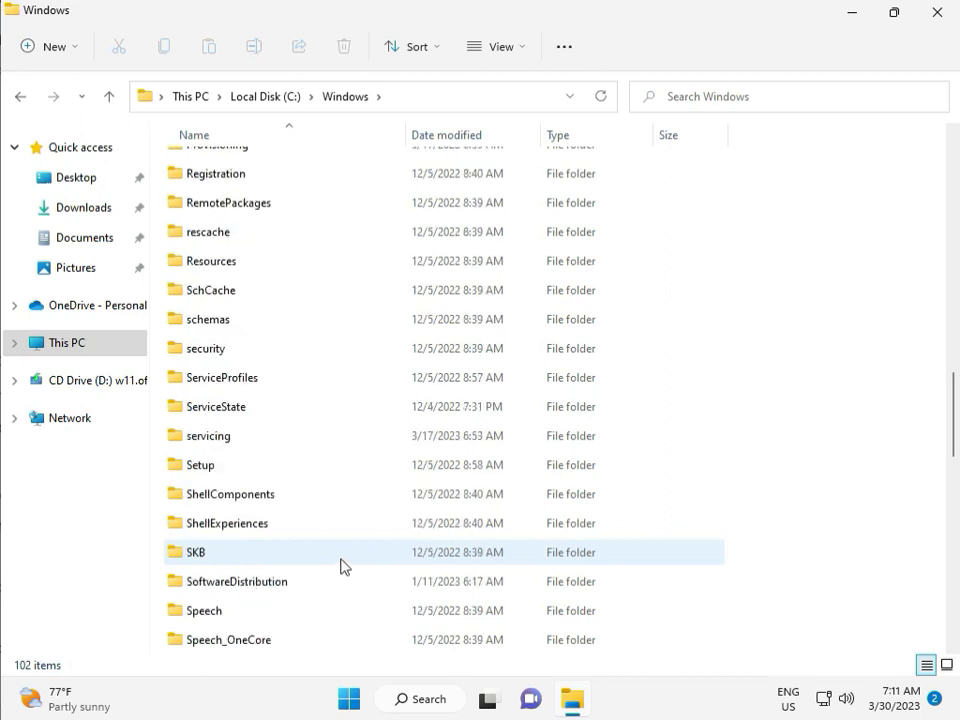
left_click(262, 497)
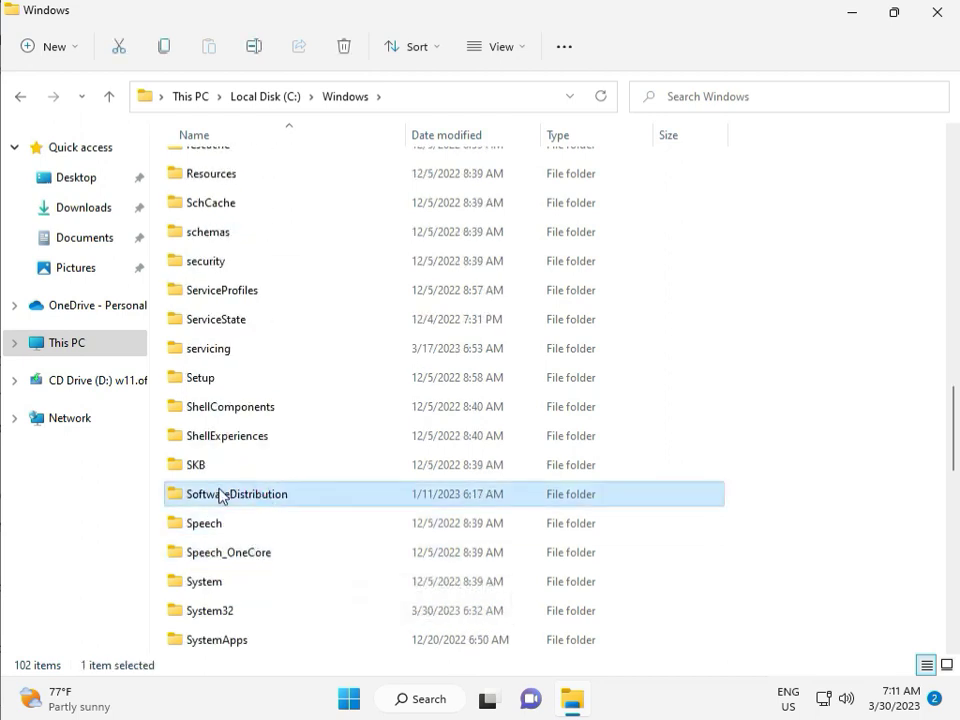
double_click(249, 498)
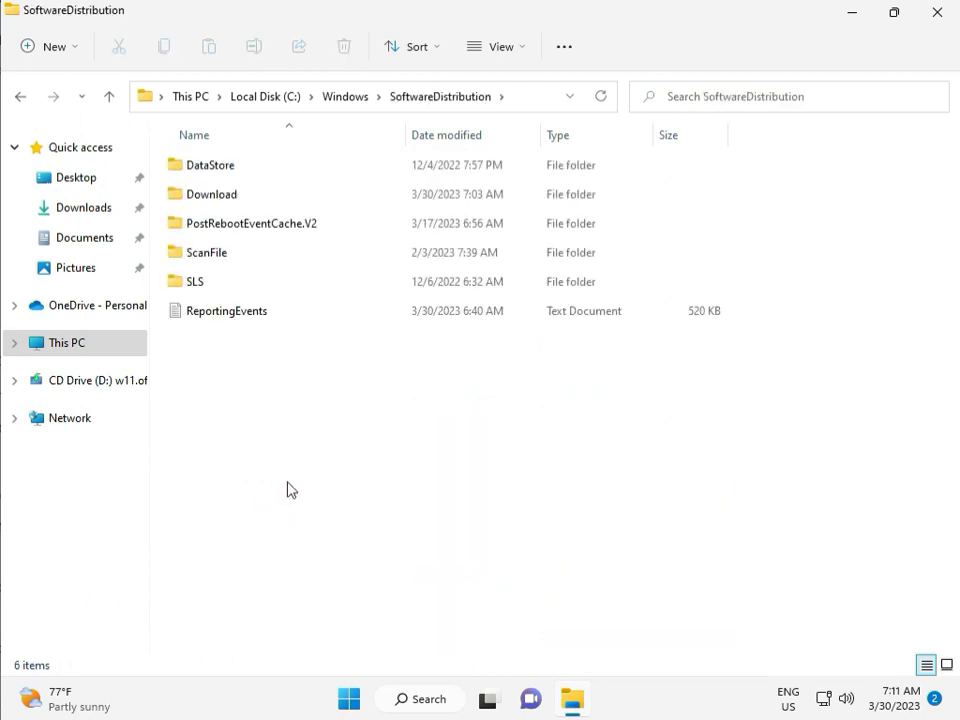
Step: Delete everything in SoftwareDistribution's Download folder, granting administrator permission for all current items, and close File Explorer
mouse_move(498, 716)
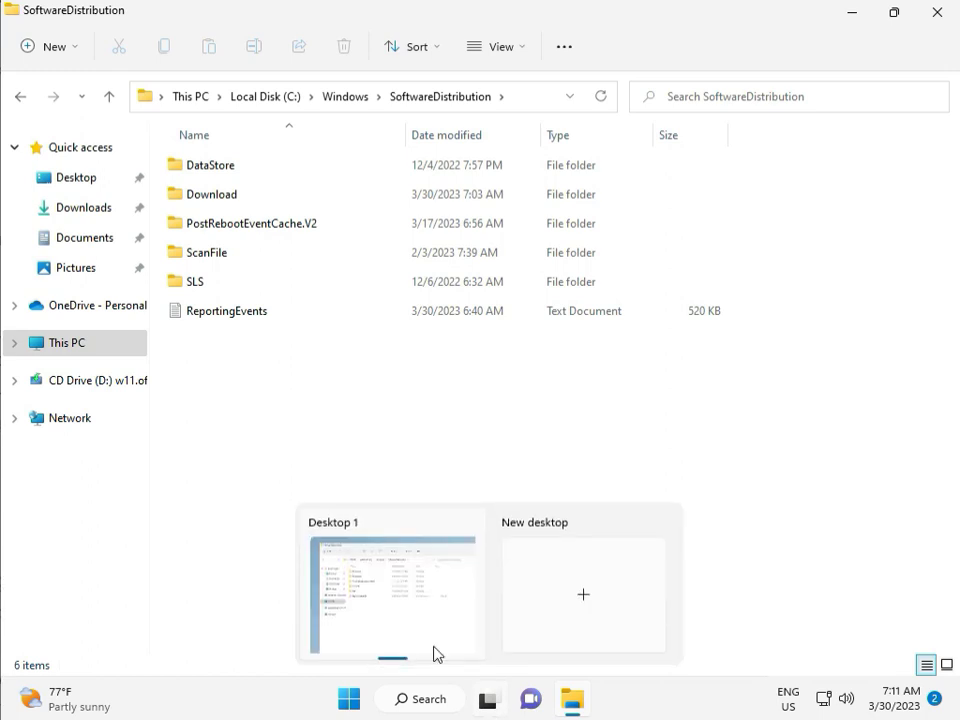
double_click(244, 196)
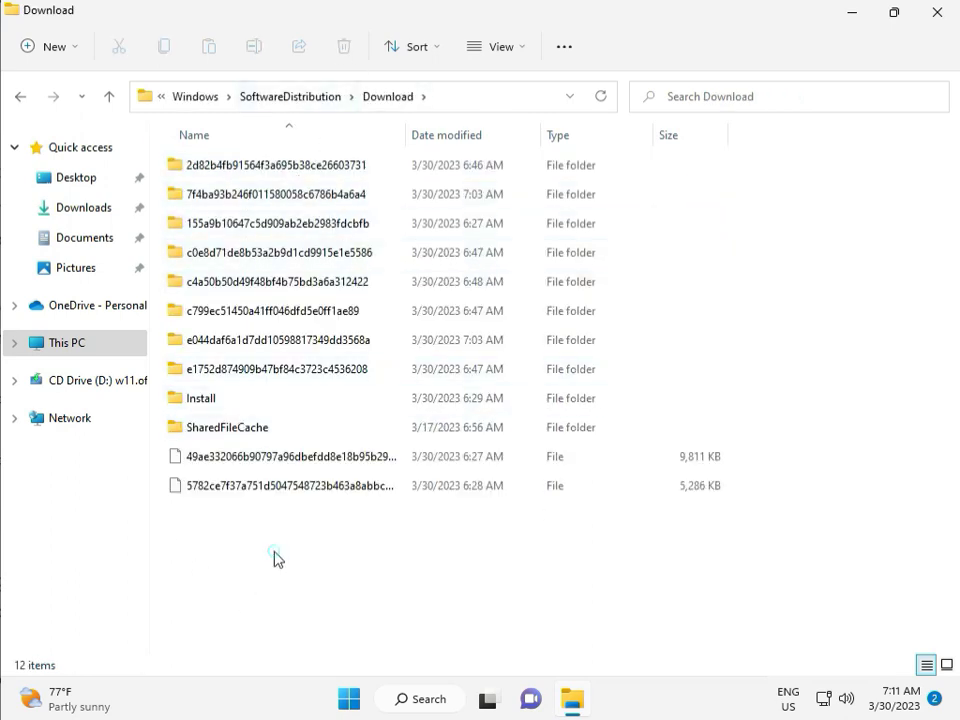
left_click_drag(274, 551, 286, 176)
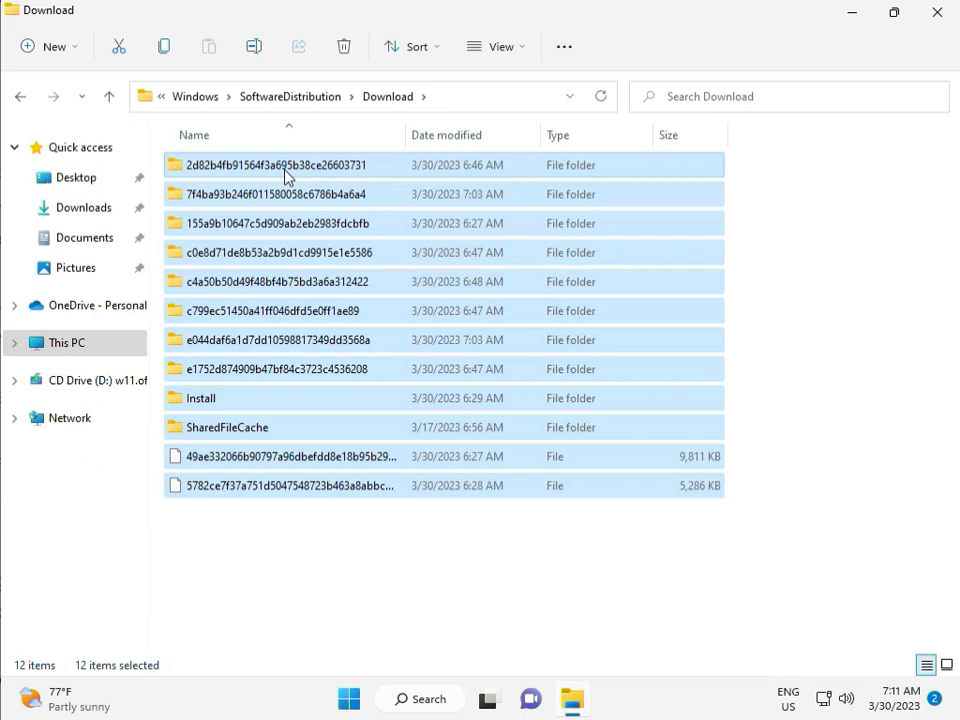
key("Delete")
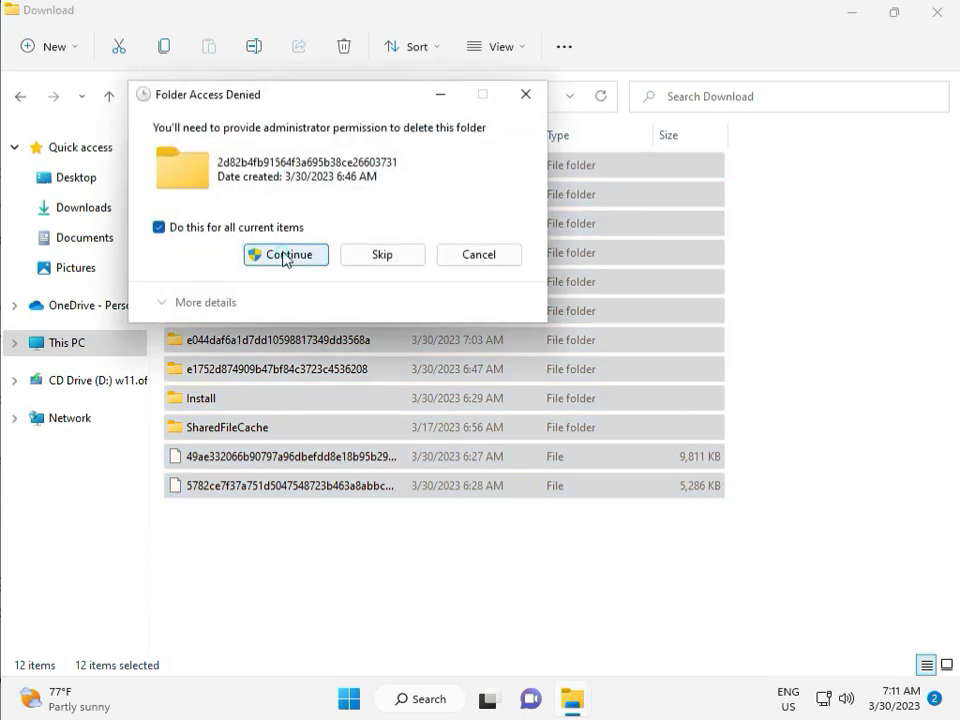
left_click(285, 256)
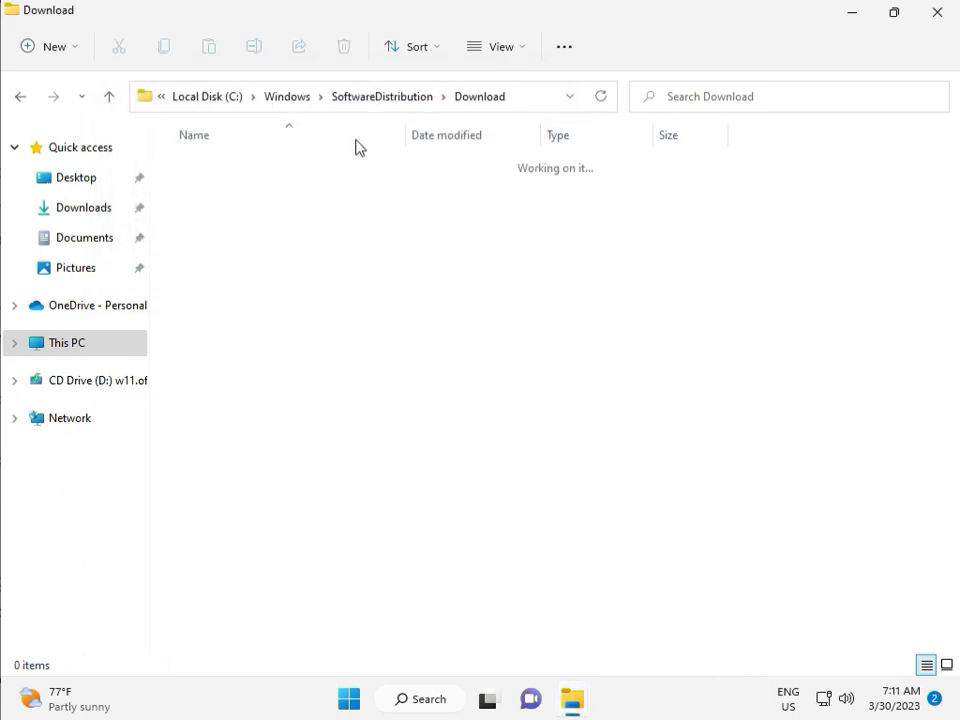
left_click(385, 97)
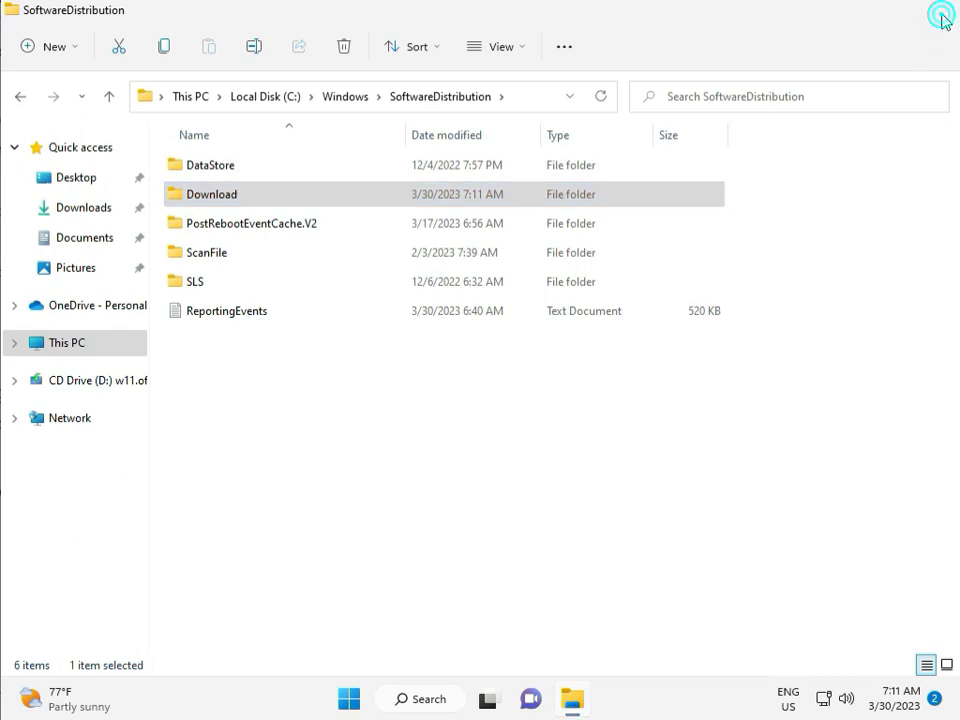
left_click(937, 13)
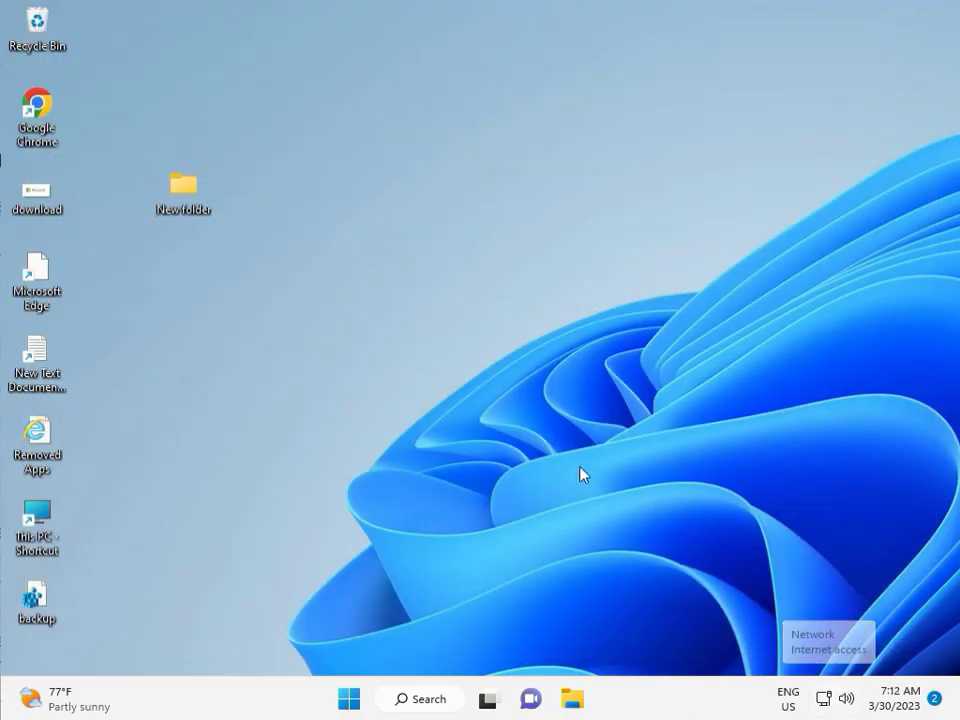
Step: Launch the Services console by running services.msc
left_click(551, 401)
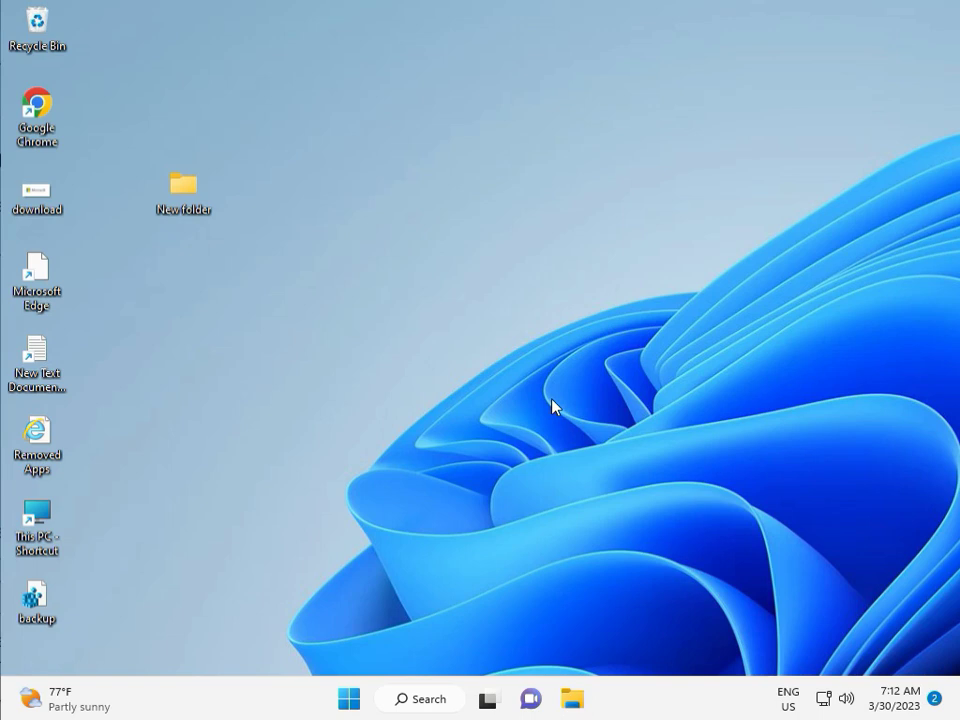
key("super+r")
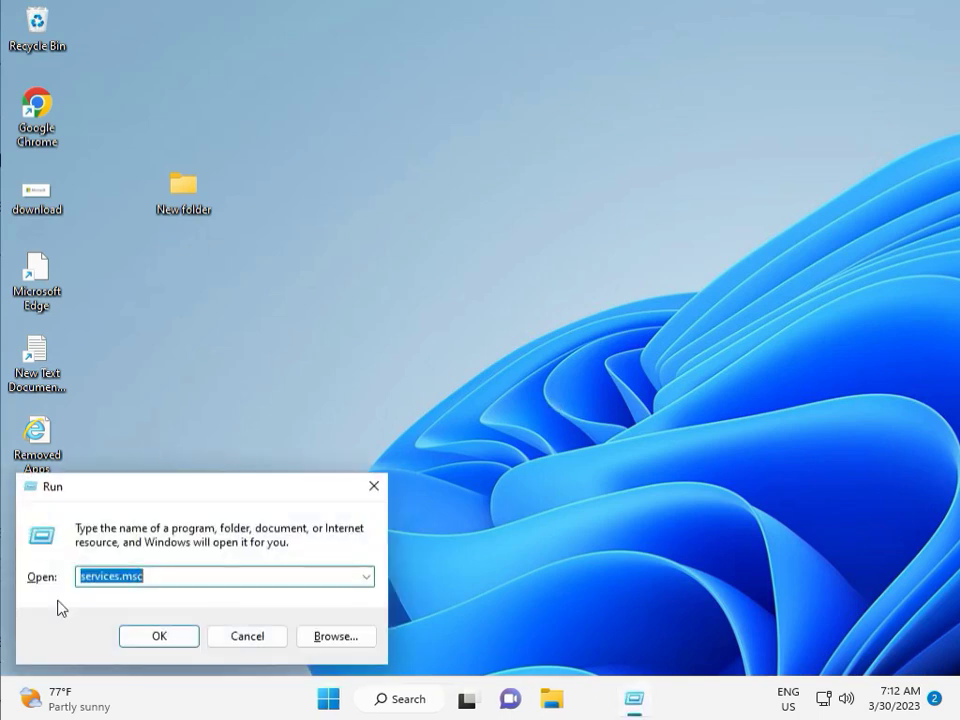
left_click(159, 636)
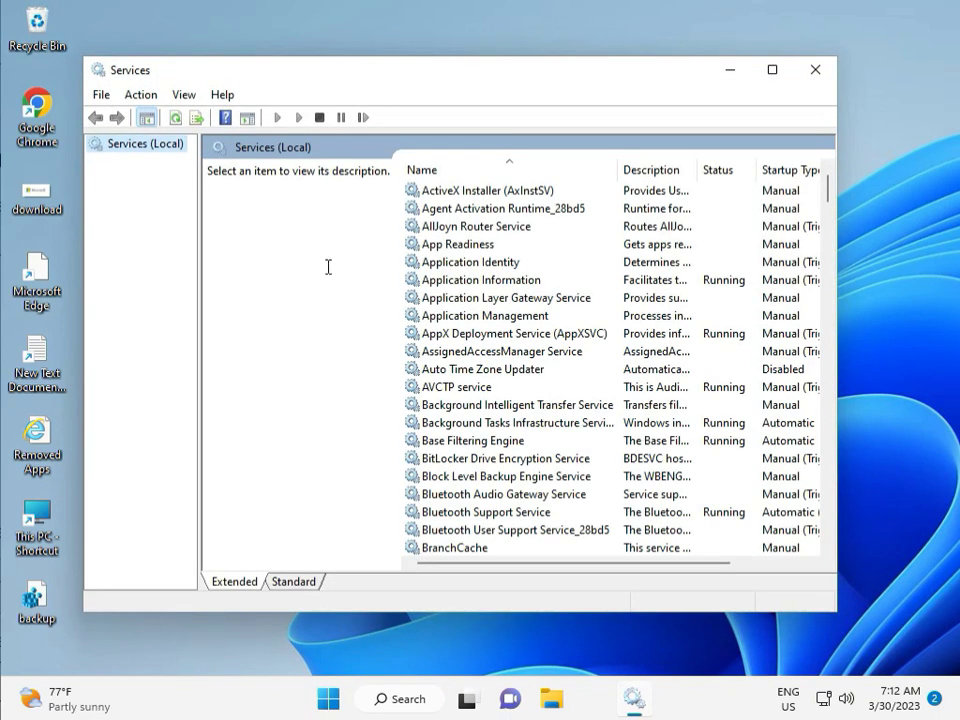
Step: Find the Windows Update service in the services list and restart it
left_click(471, 298)
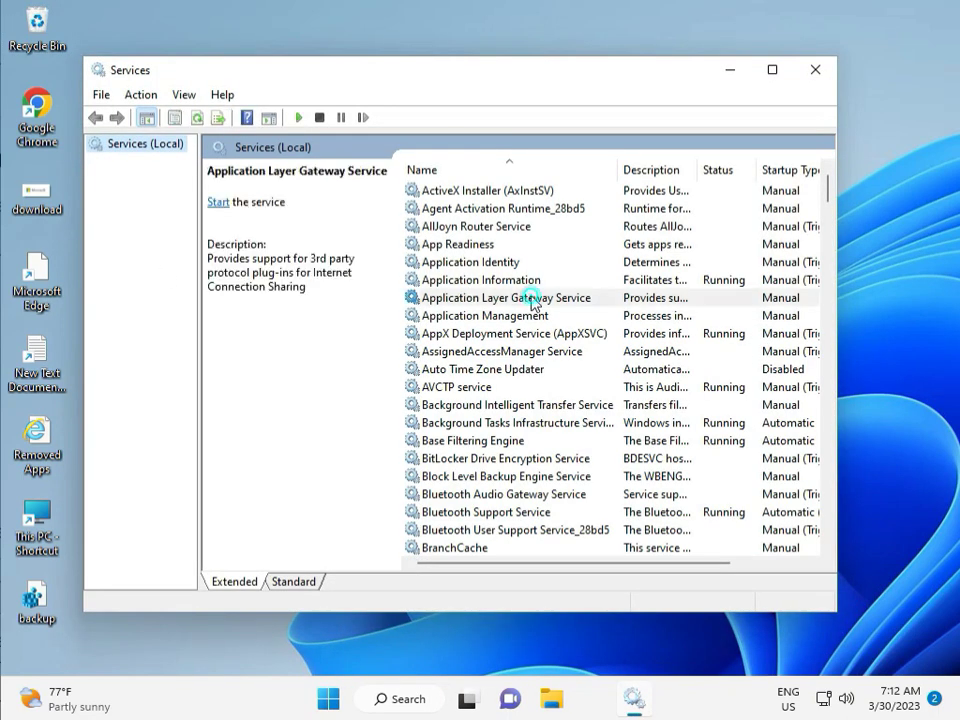
key("w")
scroll(493, 413, "down", 3)
scroll(494, 499, "down", 7)
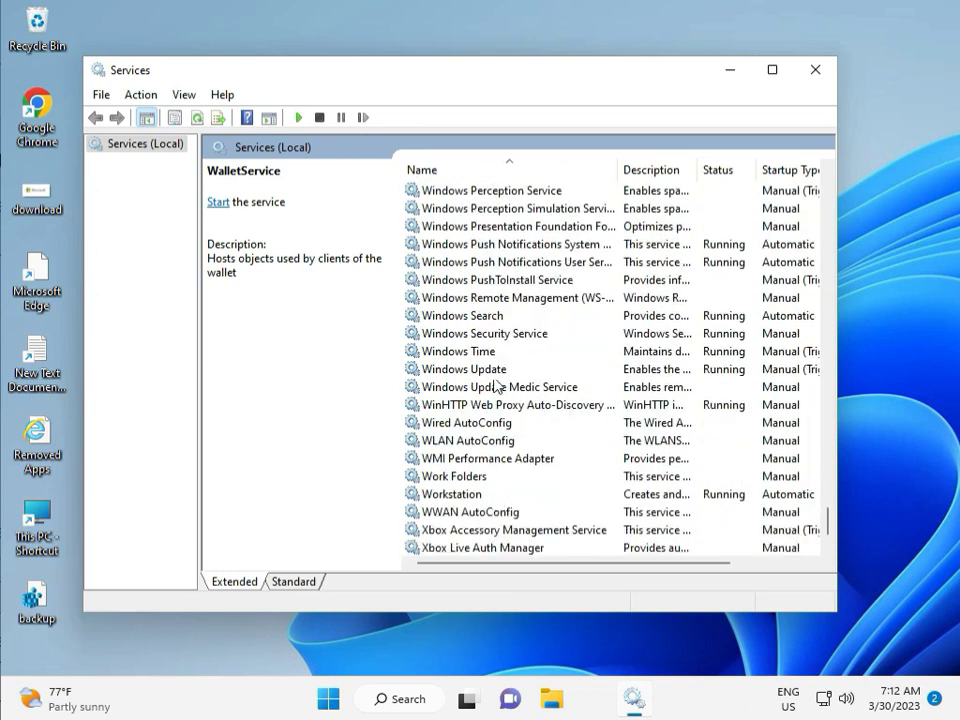
left_click(497, 368)
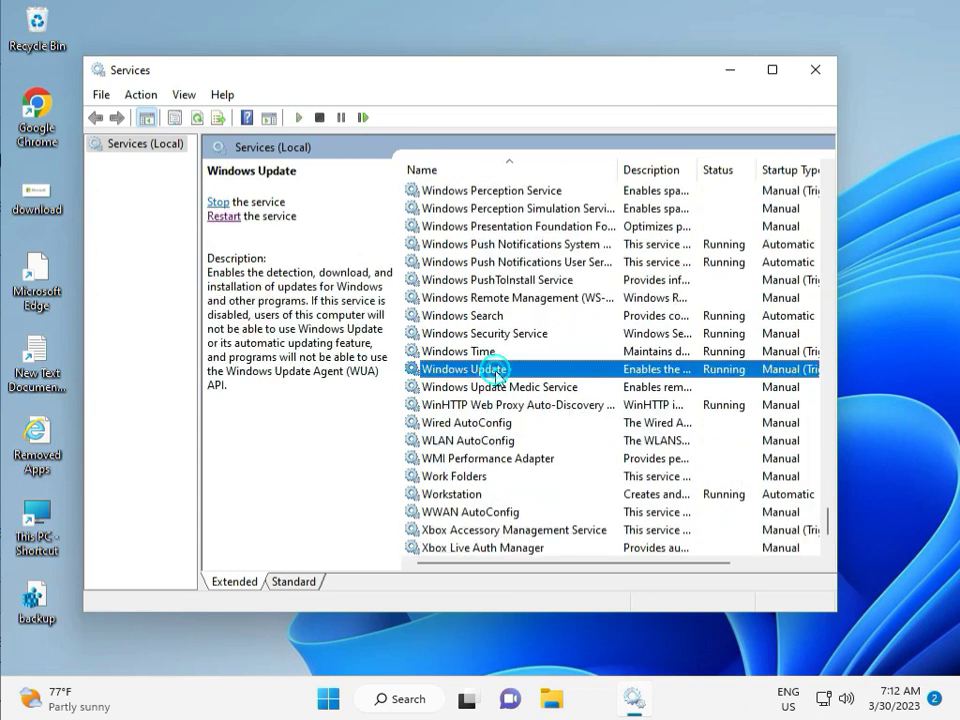
left_click(229, 224)
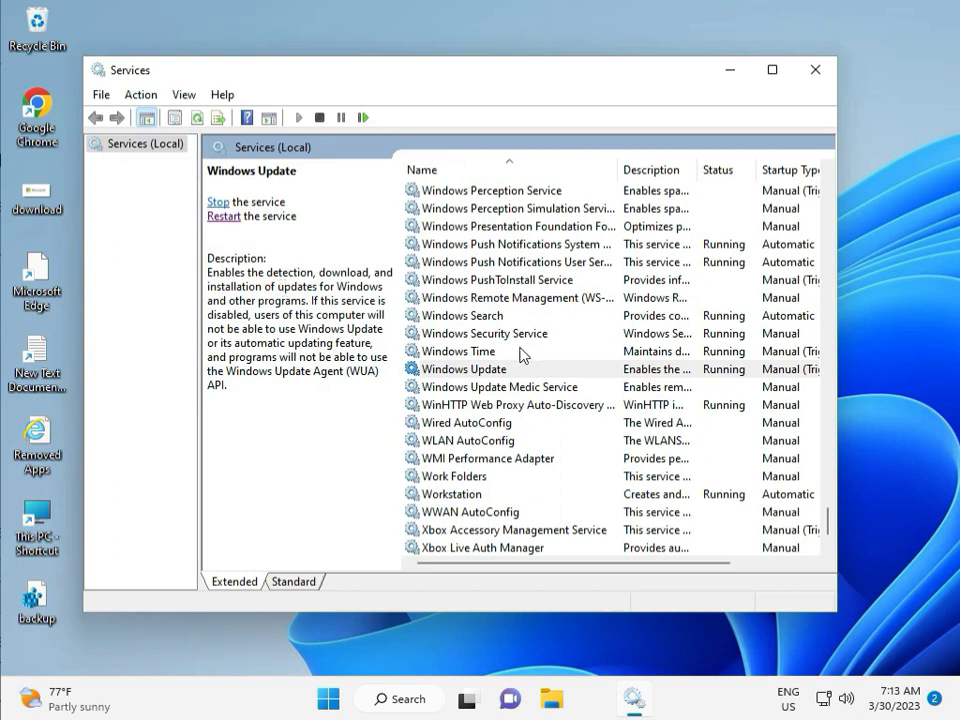
Step: Set the Windows Update service's startup type to Automatic, apply the change, and close the Services console
double_click(489, 372)
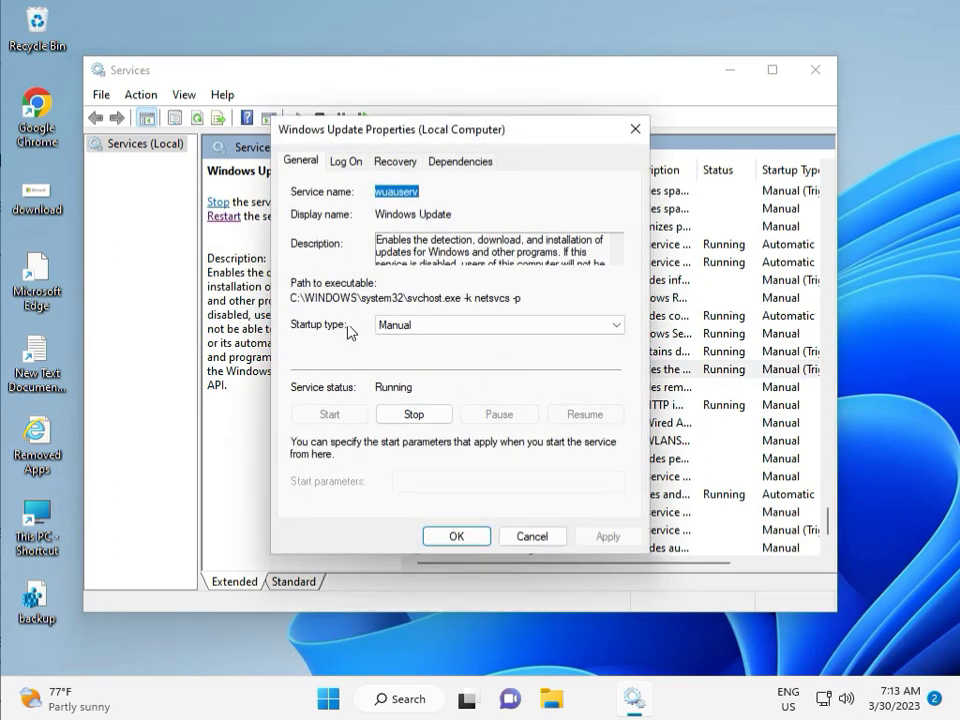
left_click(415, 325)
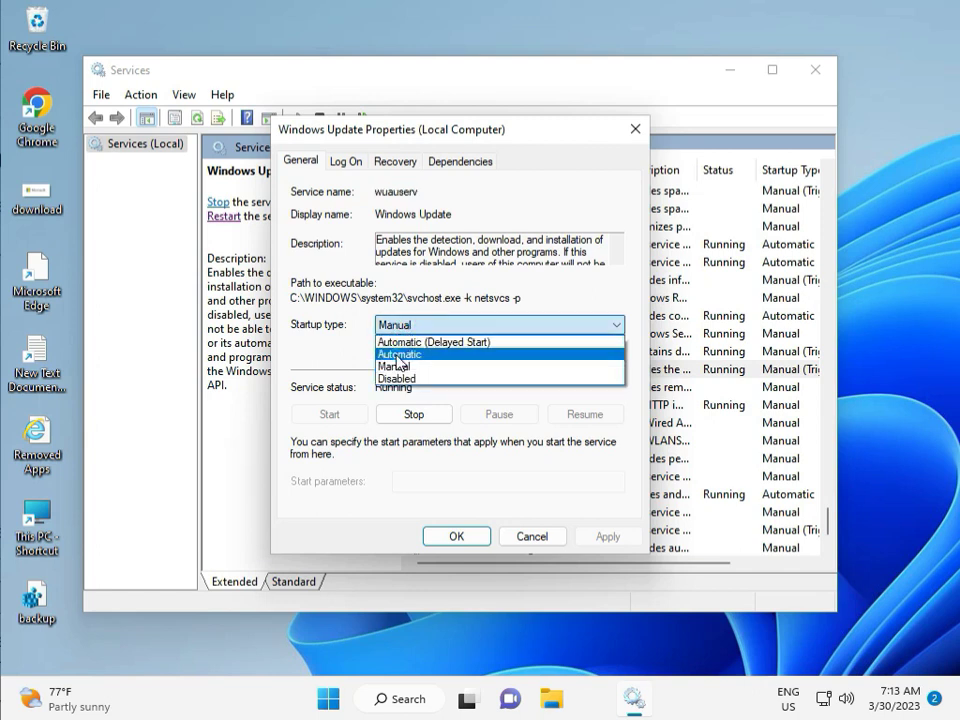
left_click(397, 355)
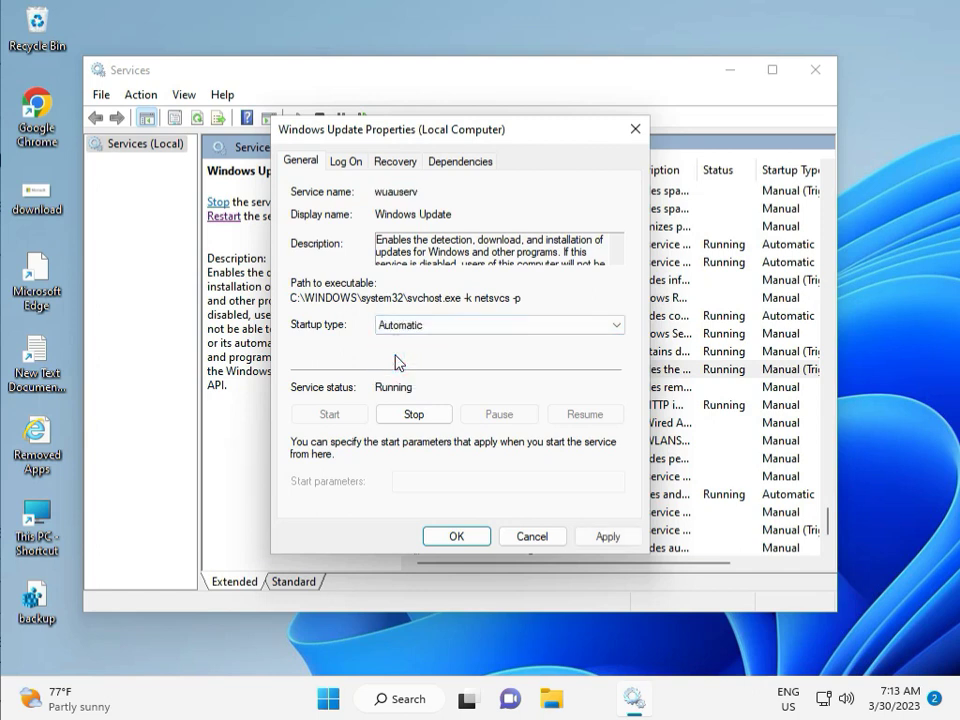
left_click(609, 537)
left_click(455, 536)
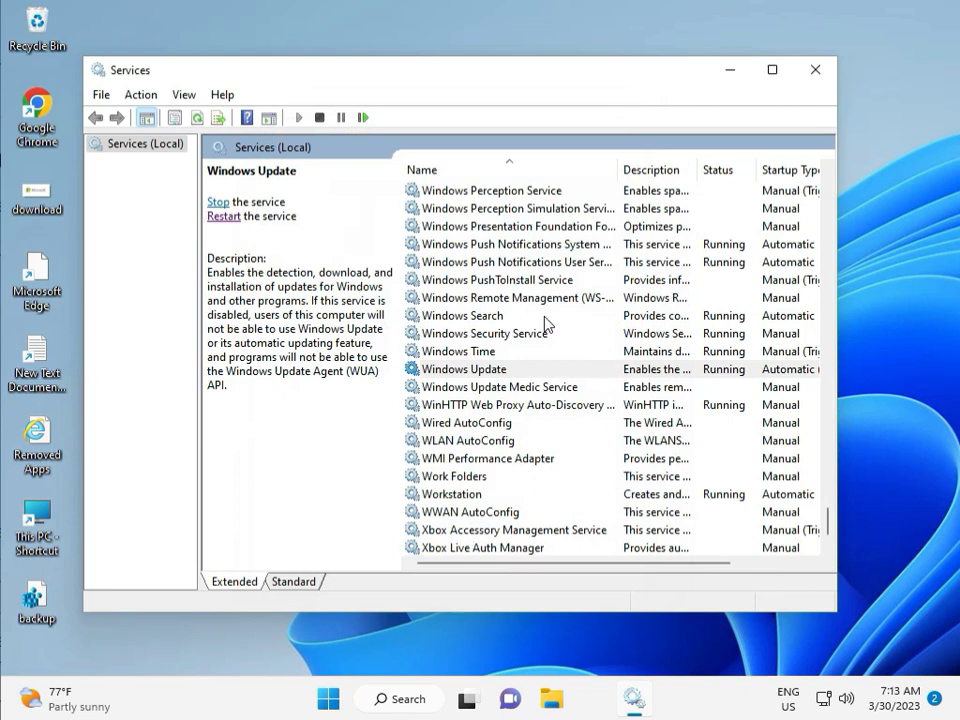
left_click(815, 70)
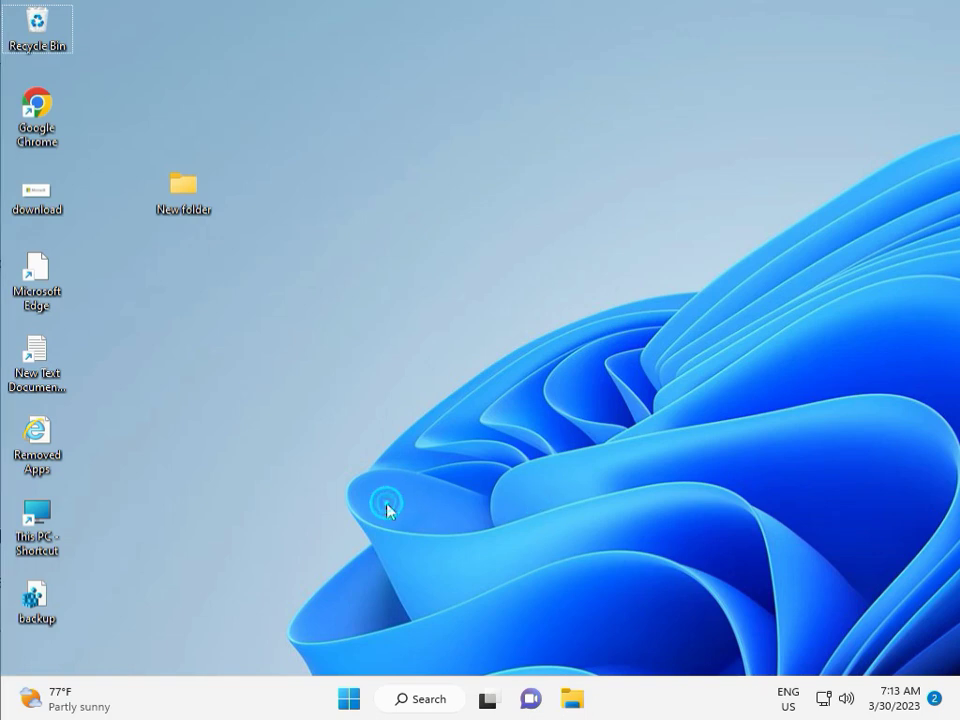
Step: Launch Registry Editor by running regedit and allow it to make changes to the device
key("super+r")
type("re")
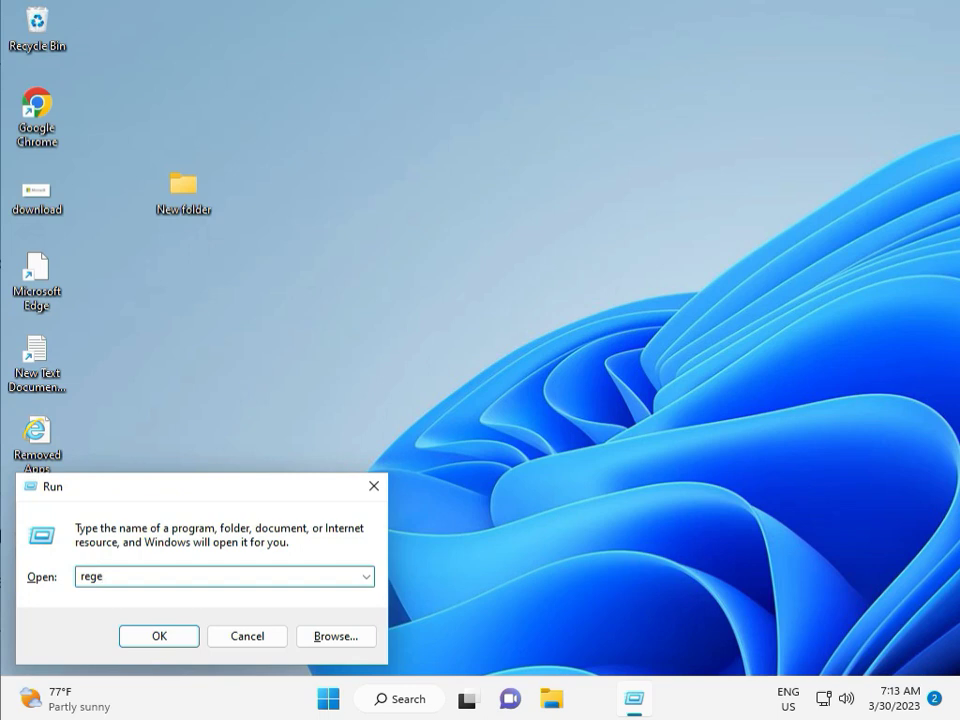
type("gedit")
key("Return")
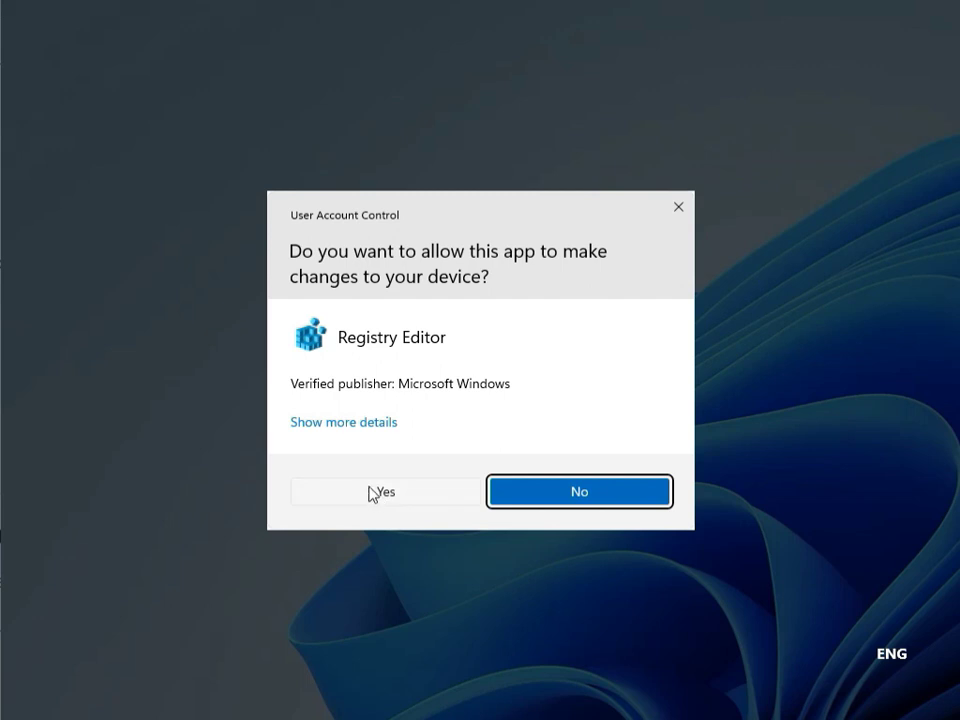
left_click(374, 492)
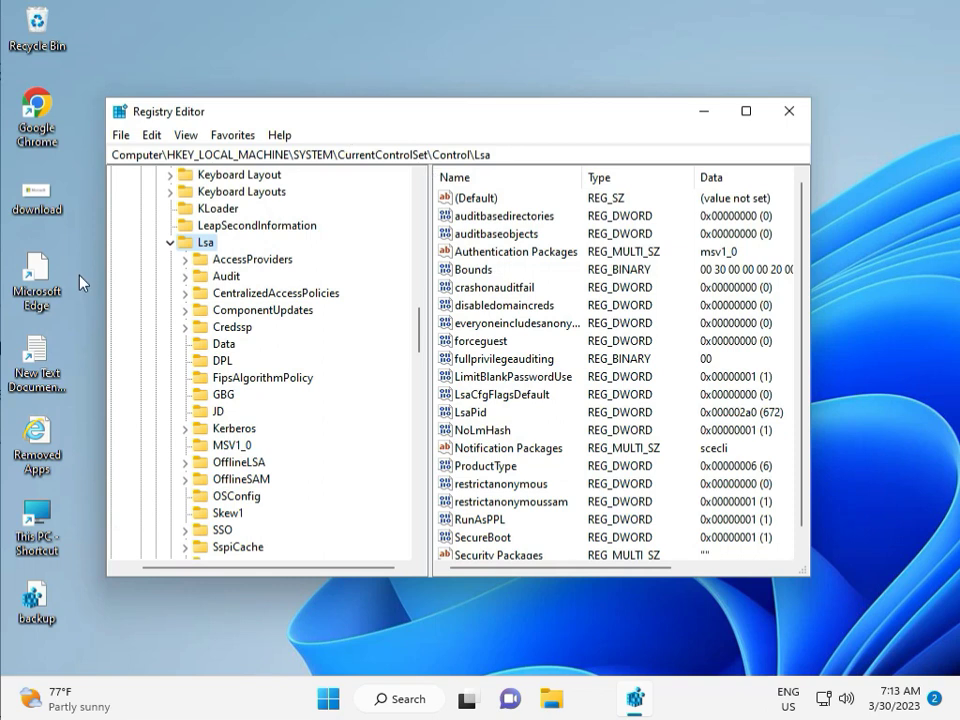
Step: Examine the subkeys of HKEY_LOCAL_MACHINE\SOFTWARE\Policies\Microsoft\Windows in the registry, and close Registry Editor
scroll(168, 265, "up", 20)
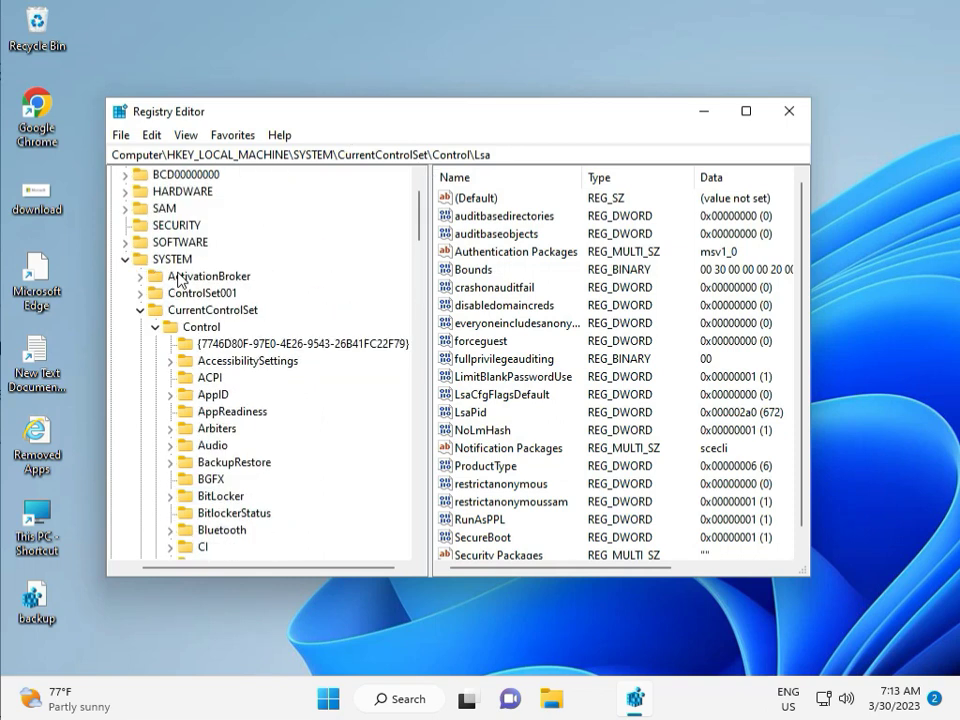
left_click(125, 327)
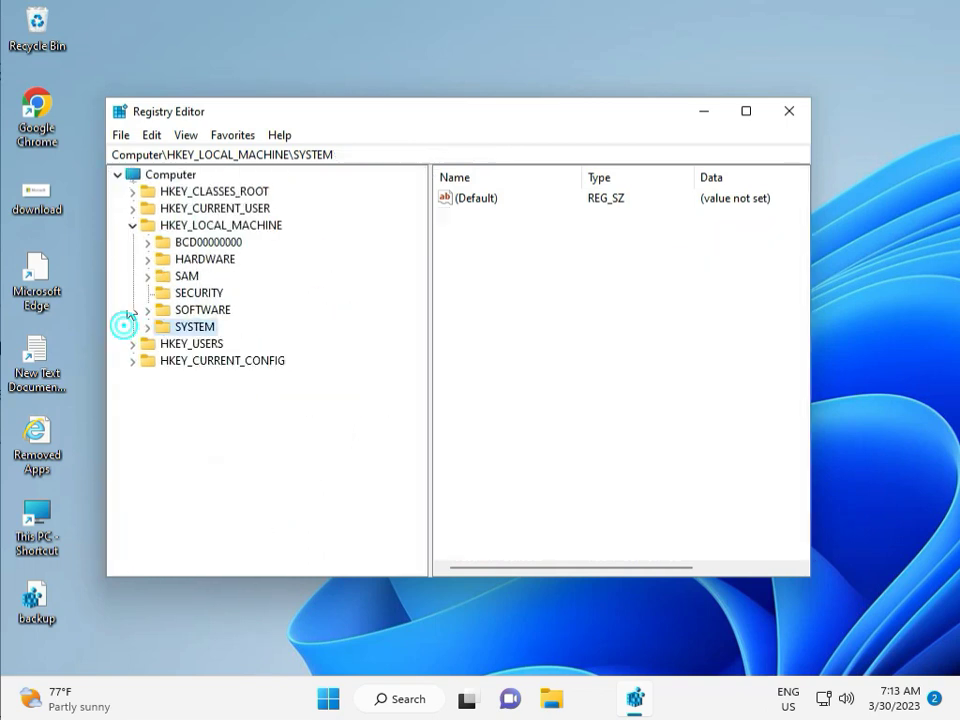
left_click(134, 226)
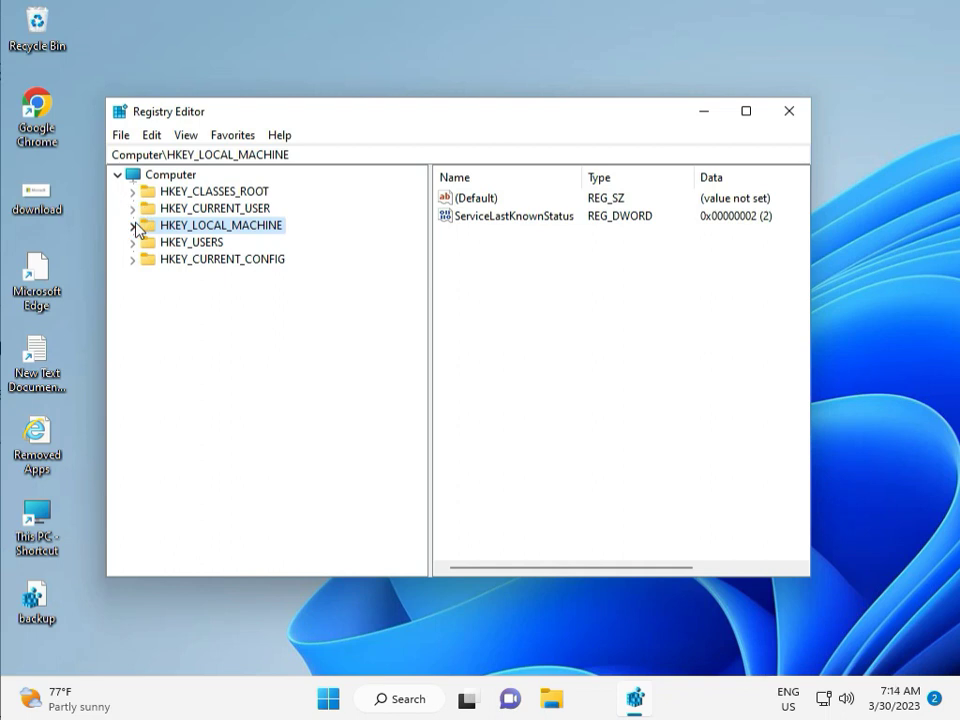
left_click(134, 226)
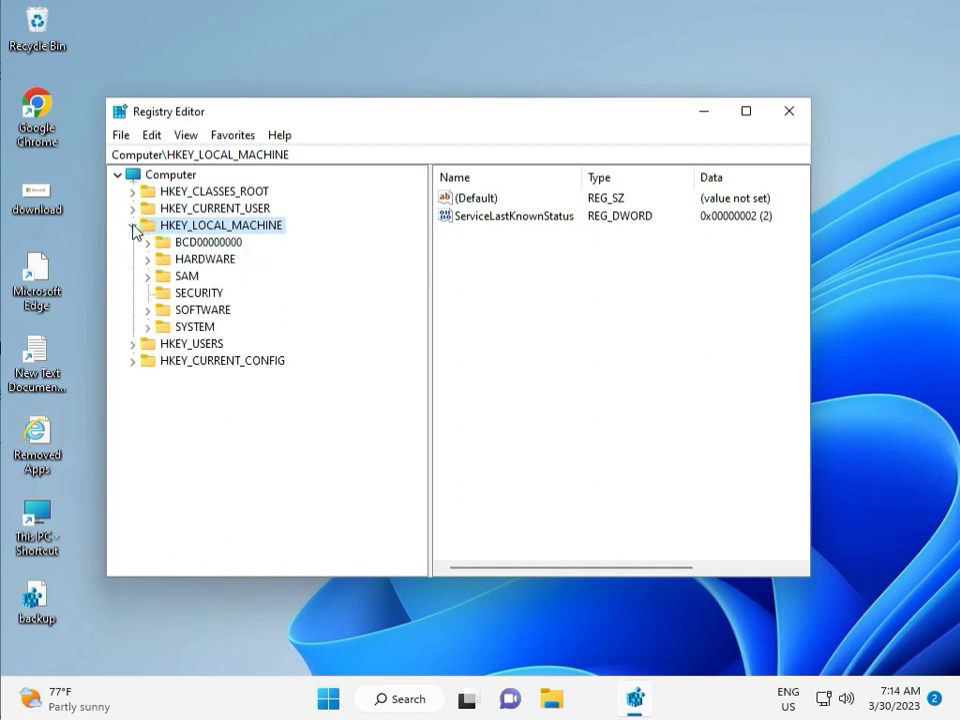
left_click(148, 311)
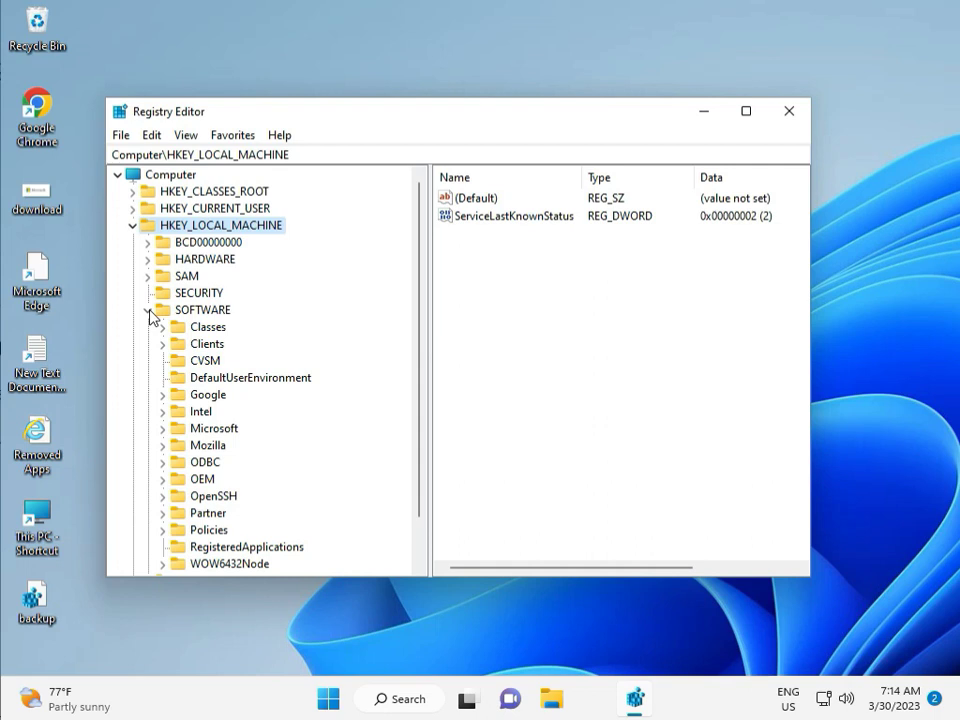
scroll(193, 392, "down", 1)
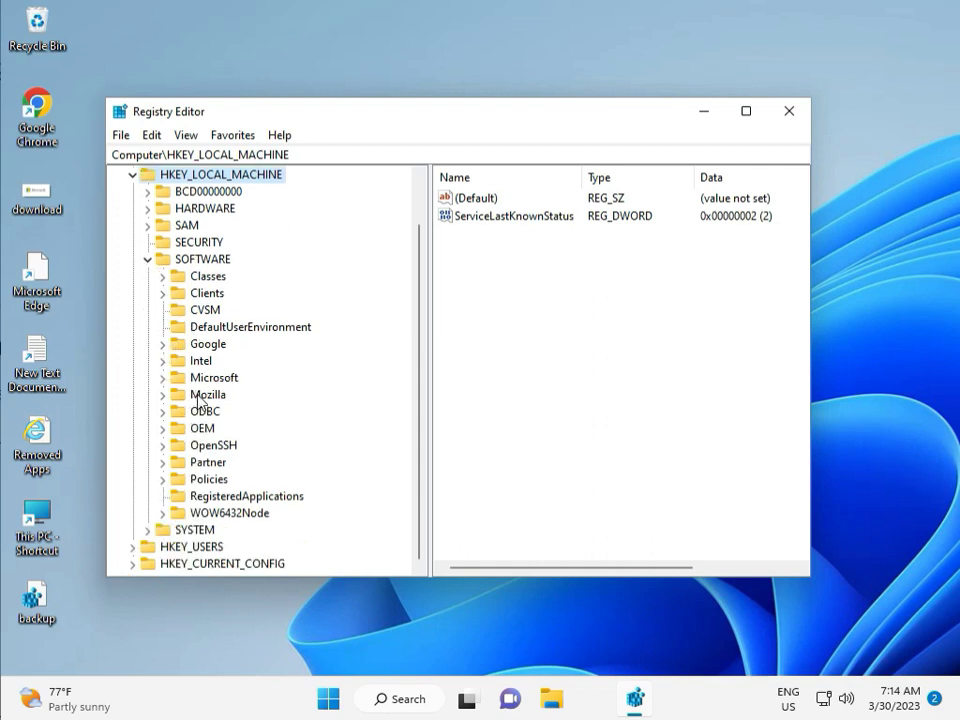
left_click(165, 480)
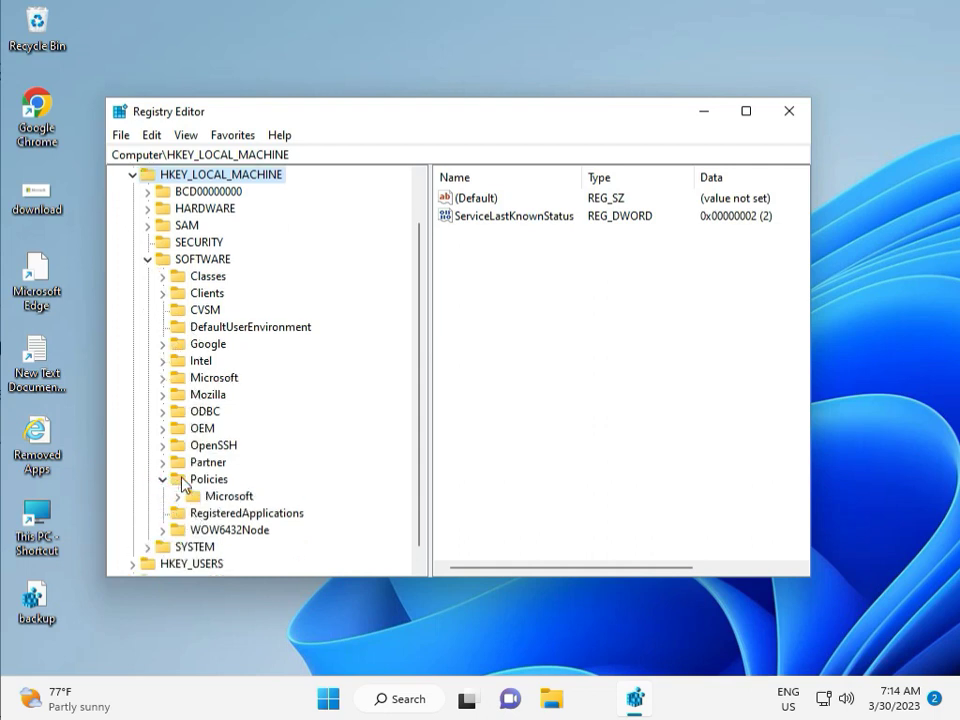
left_click(178, 496)
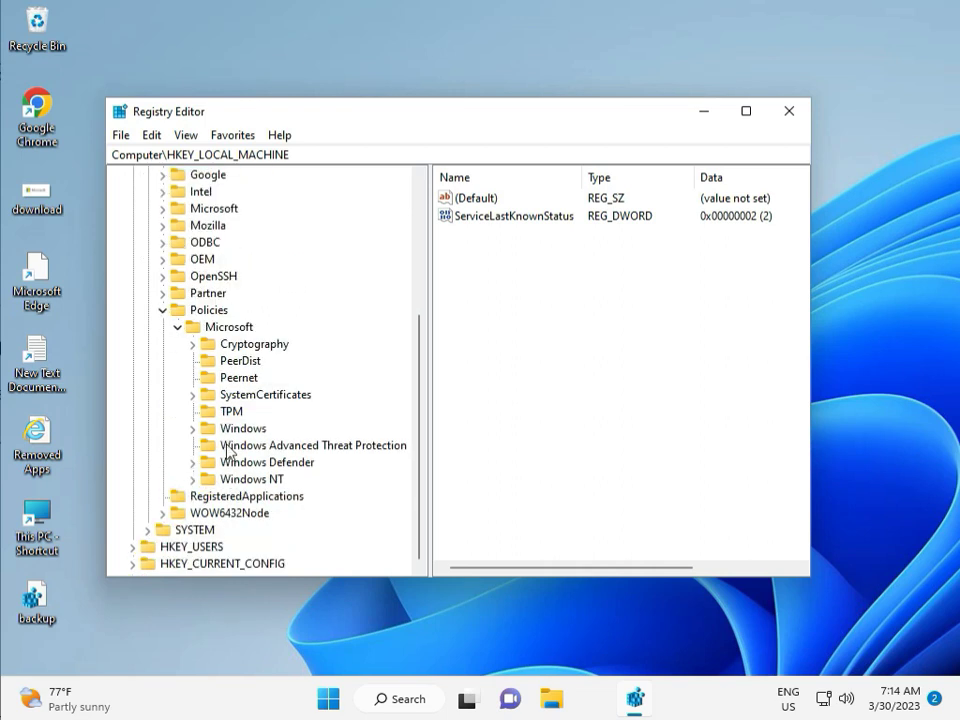
left_click(195, 429)
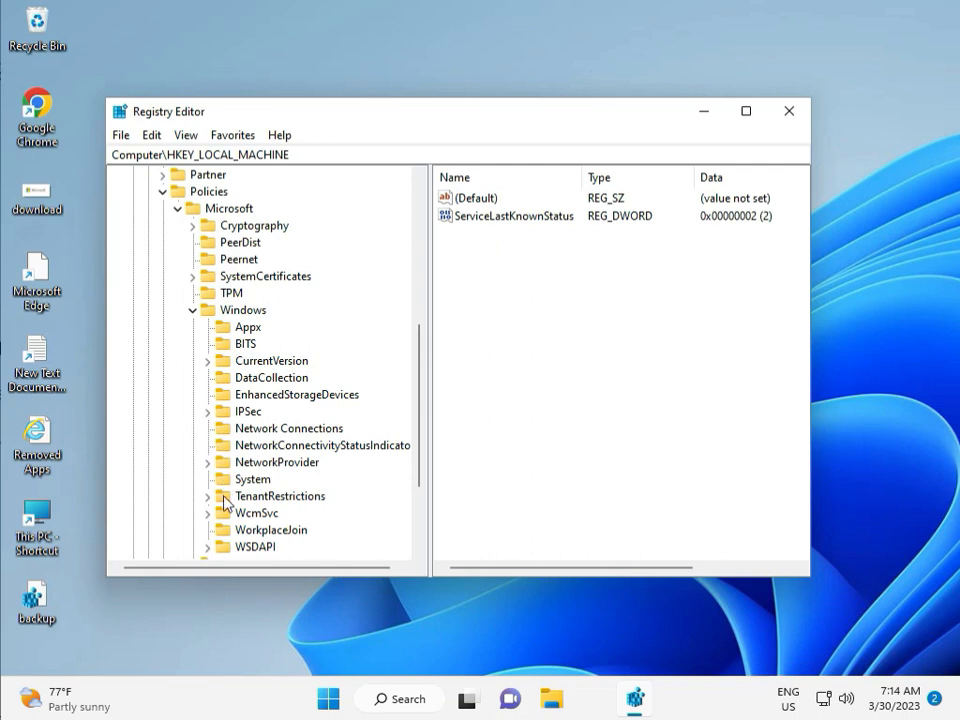
scroll(224, 534, "down", 1)
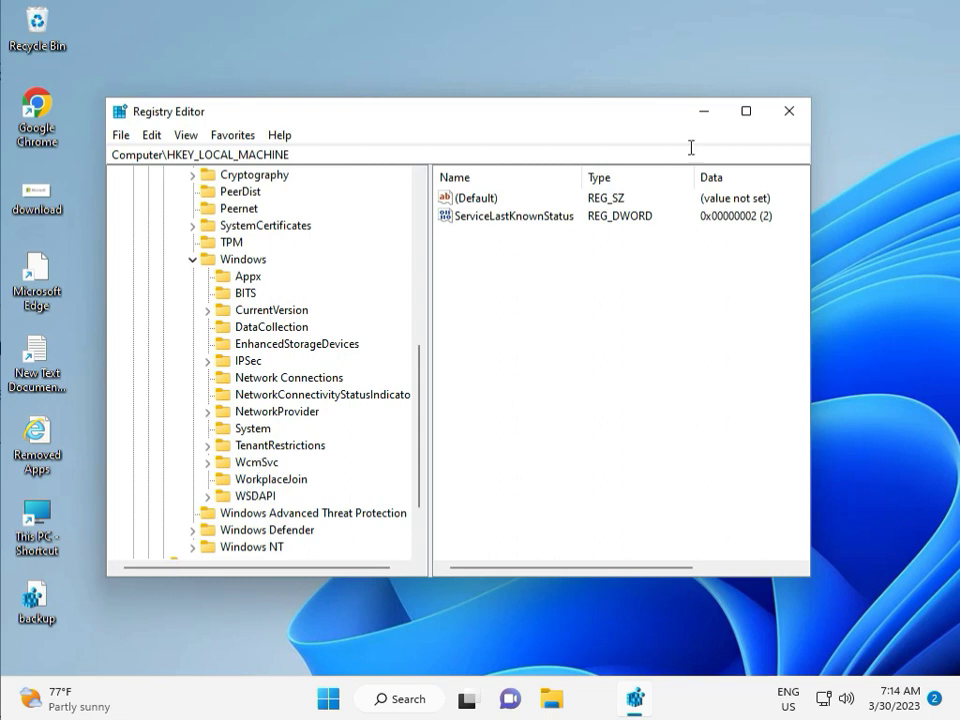
left_click(789, 111)
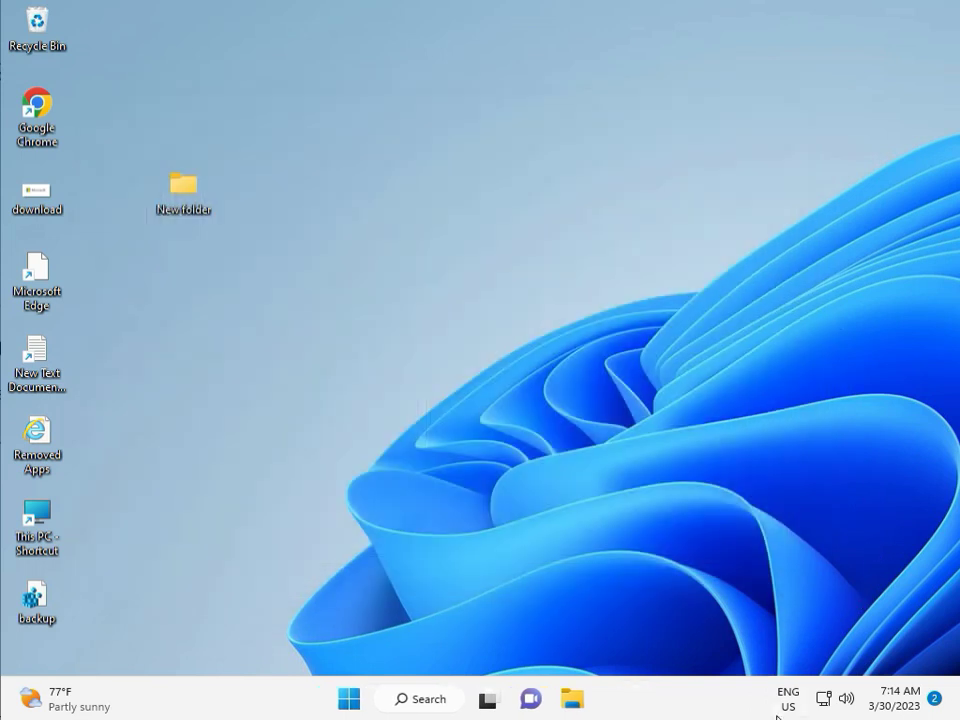
Step: Search Windows for cmd and open Command Prompt with administrator rights, approving the permission request
left_click(290, 445)
key("super")
type("cmd")
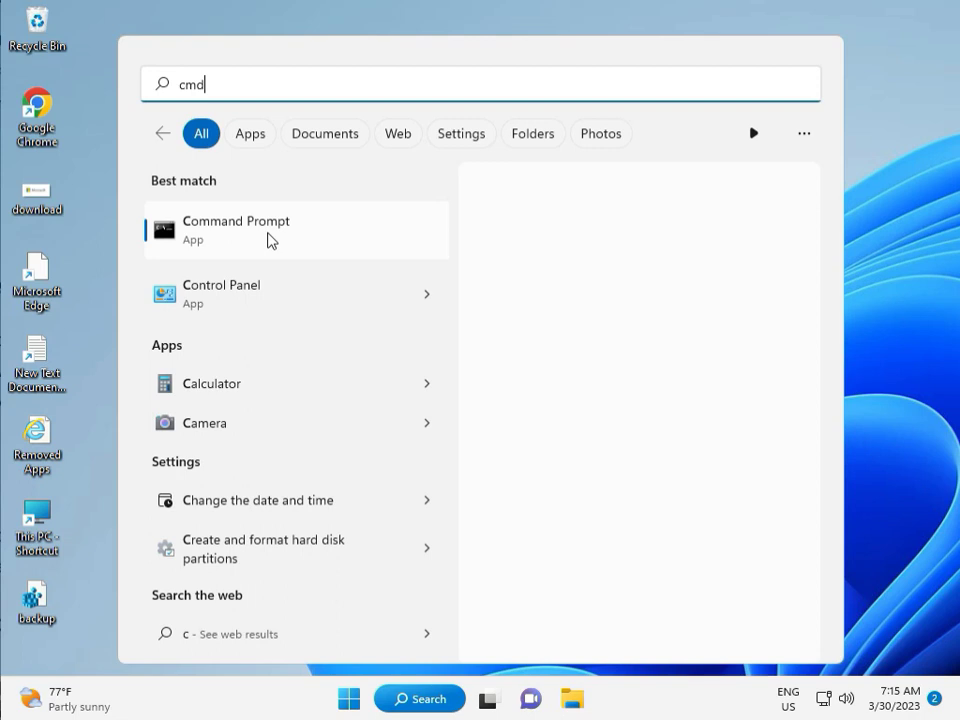
left_click(267, 240)
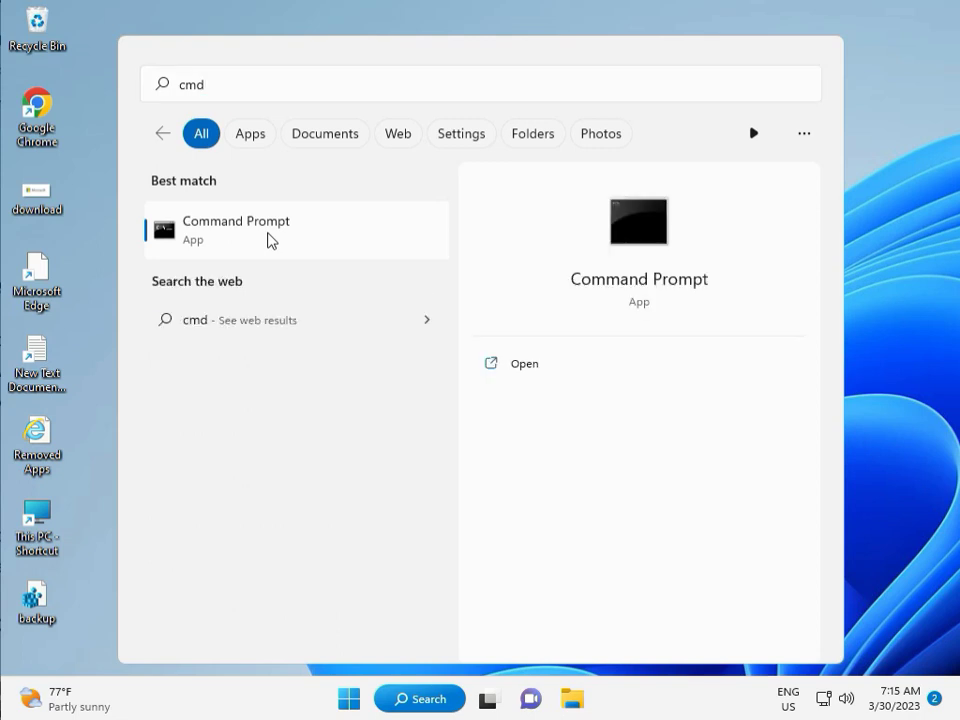
left_click(512, 397)
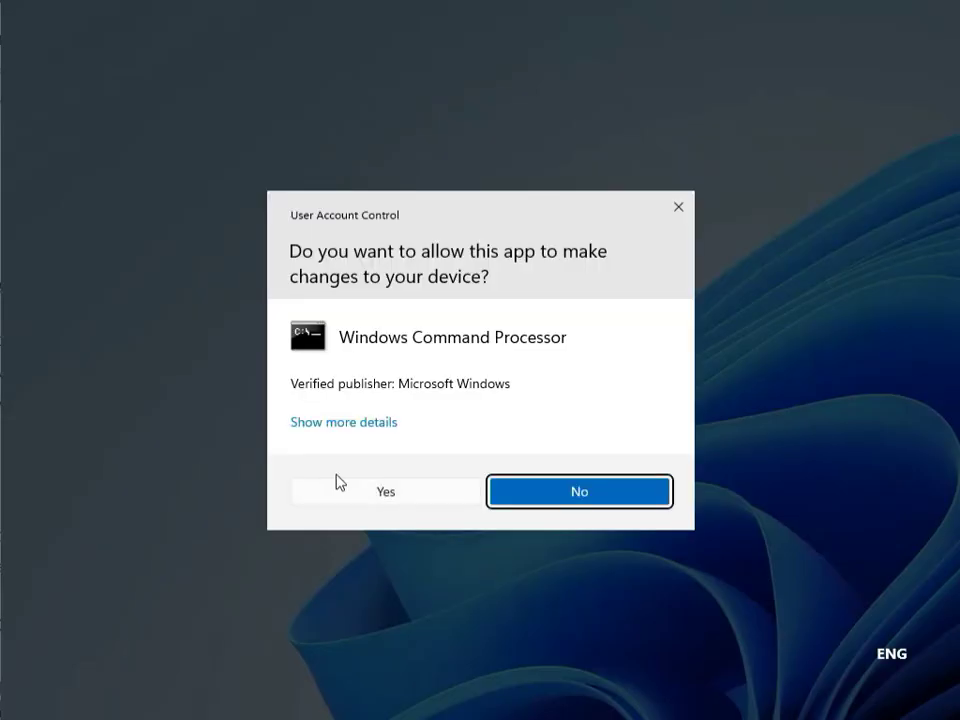
left_click(350, 487)
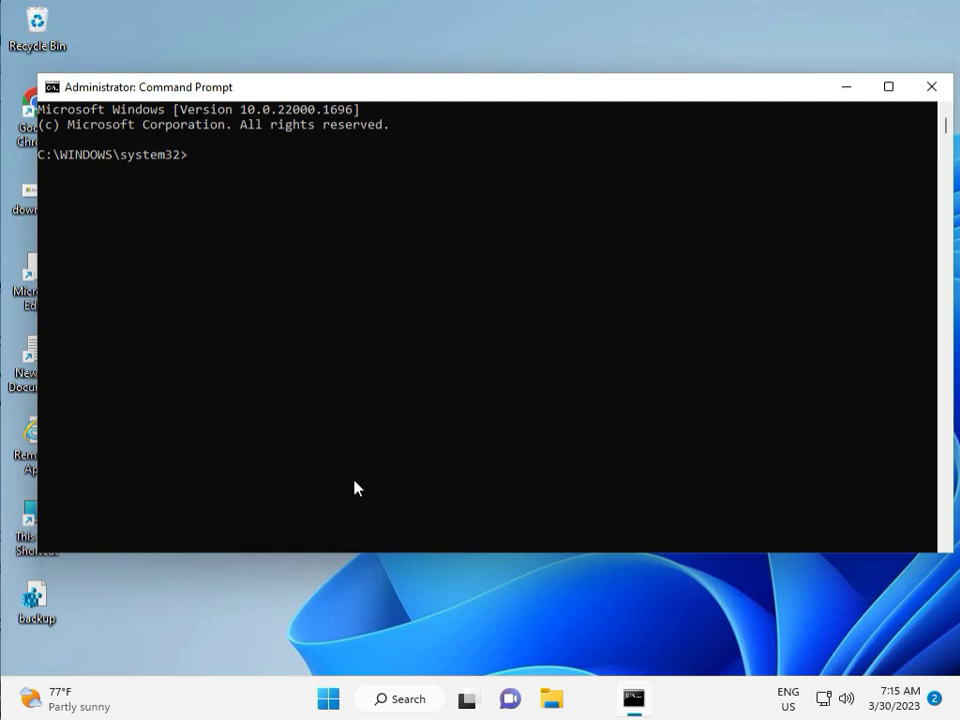
Step: Run chkdsk /f /r and agree to schedule the volume check for the next system restart
type("chkdsk /f /r")
key("Return")
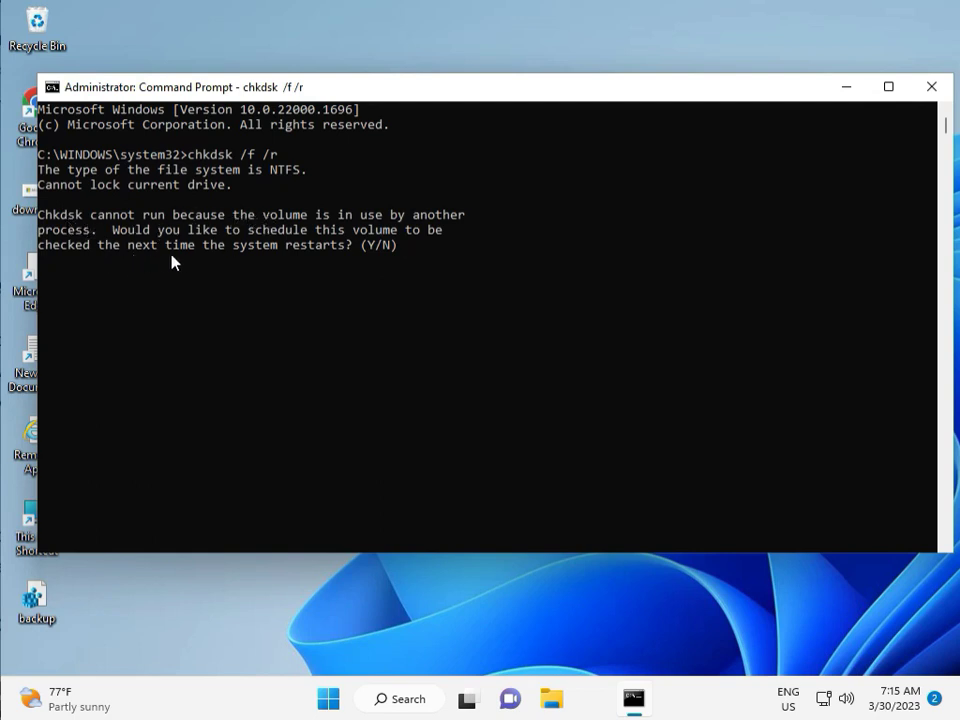
type("y")
key("Return")
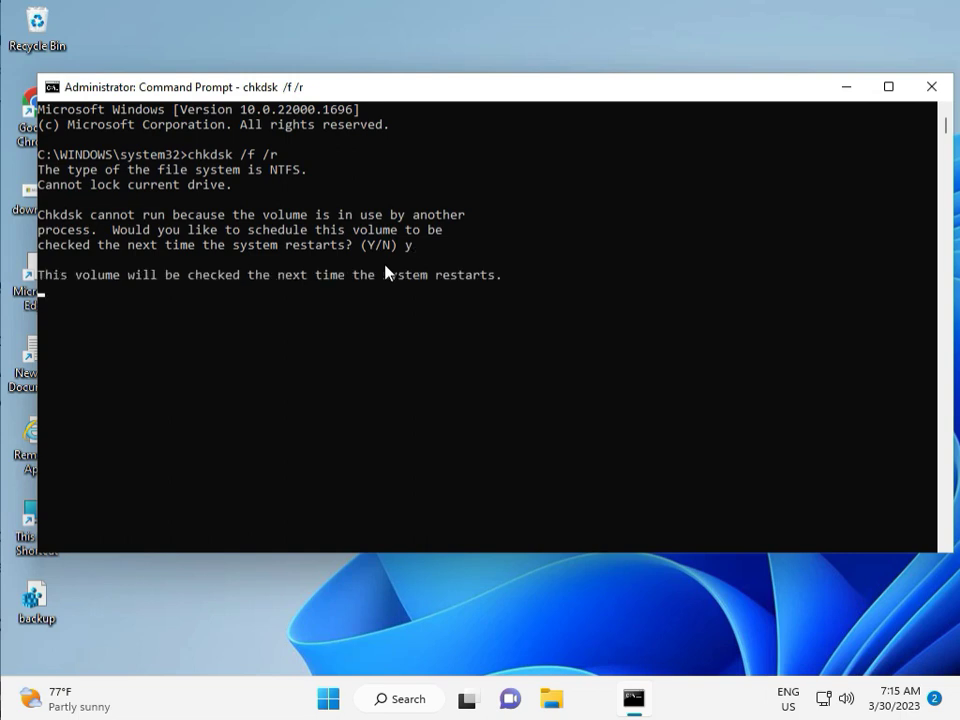
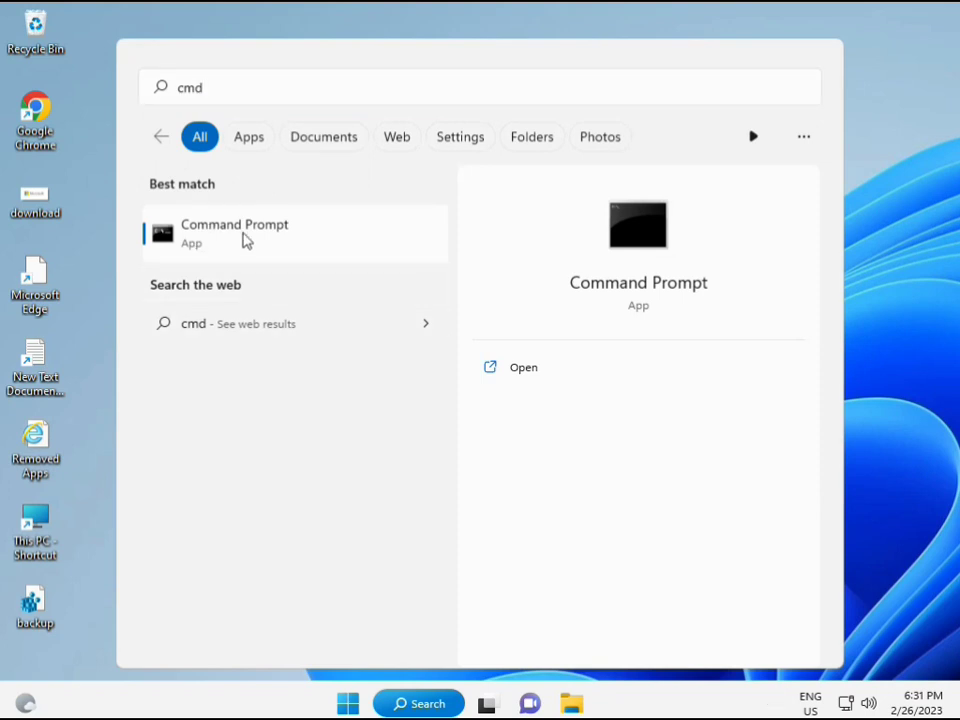
Step: Run Command Prompt as administrator from the cmd search result and allow it to make changes
right_click(245, 240)
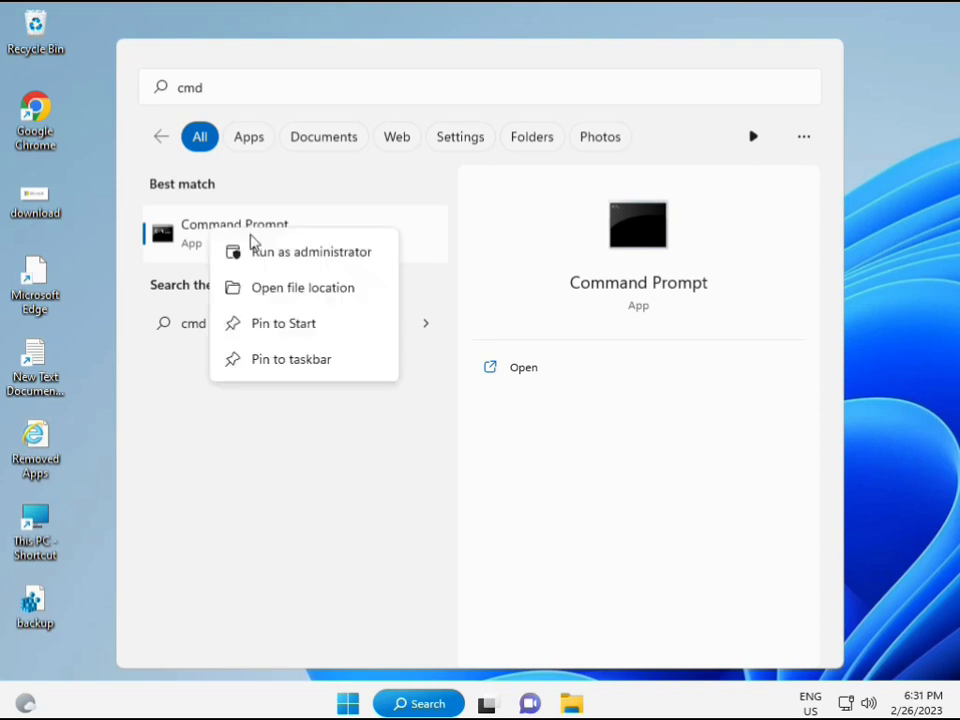
left_click(297, 260)
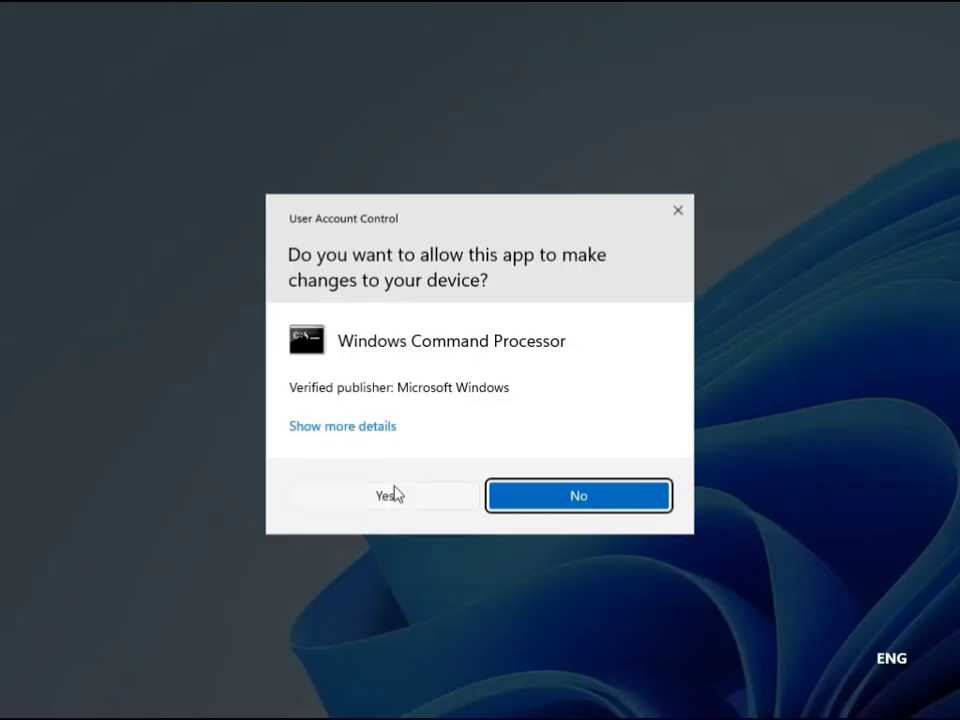
left_click(393, 495)
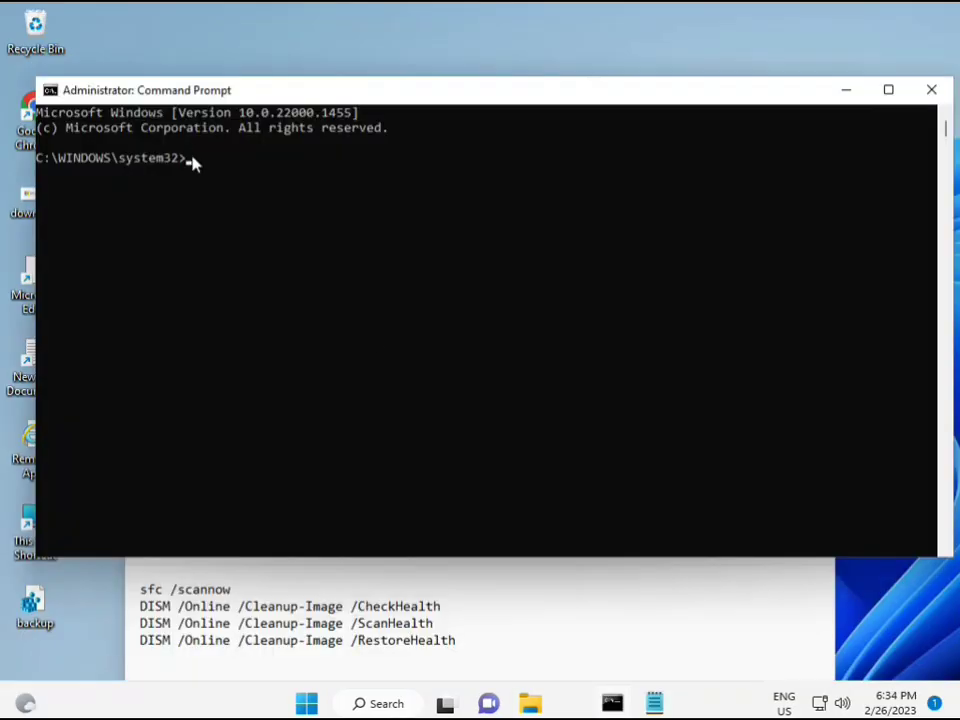
Step: Run the system file check with the command sfc /scannow
left_click(190, 160)
type("sfc")
key("BackSpace")
key("BackSpace")
key("BackSpace")
type("sfc /scannow")
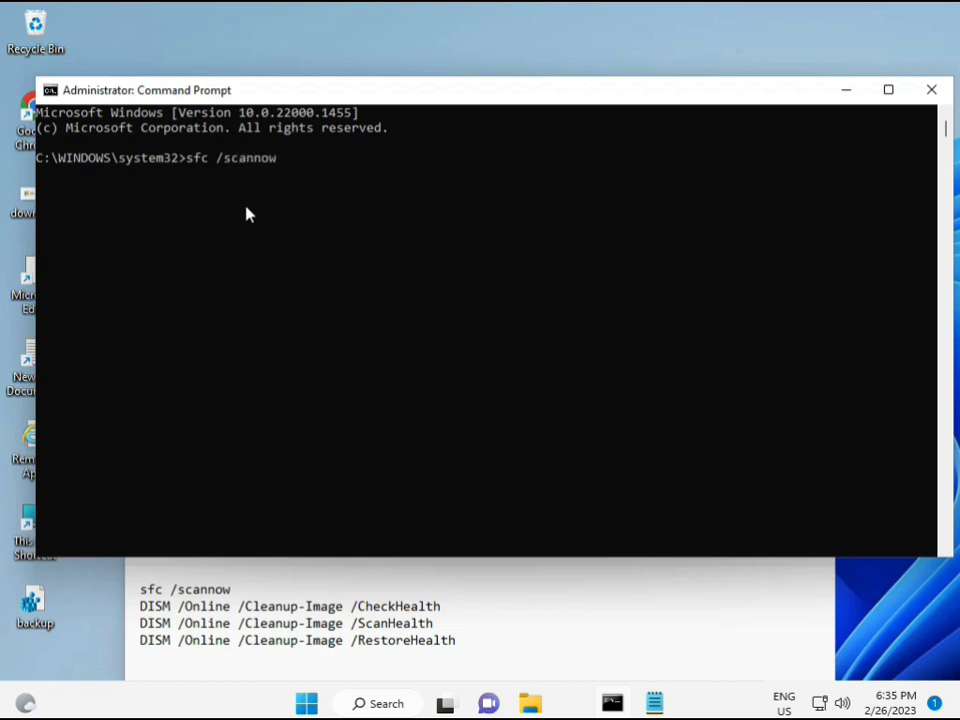
key("Return")
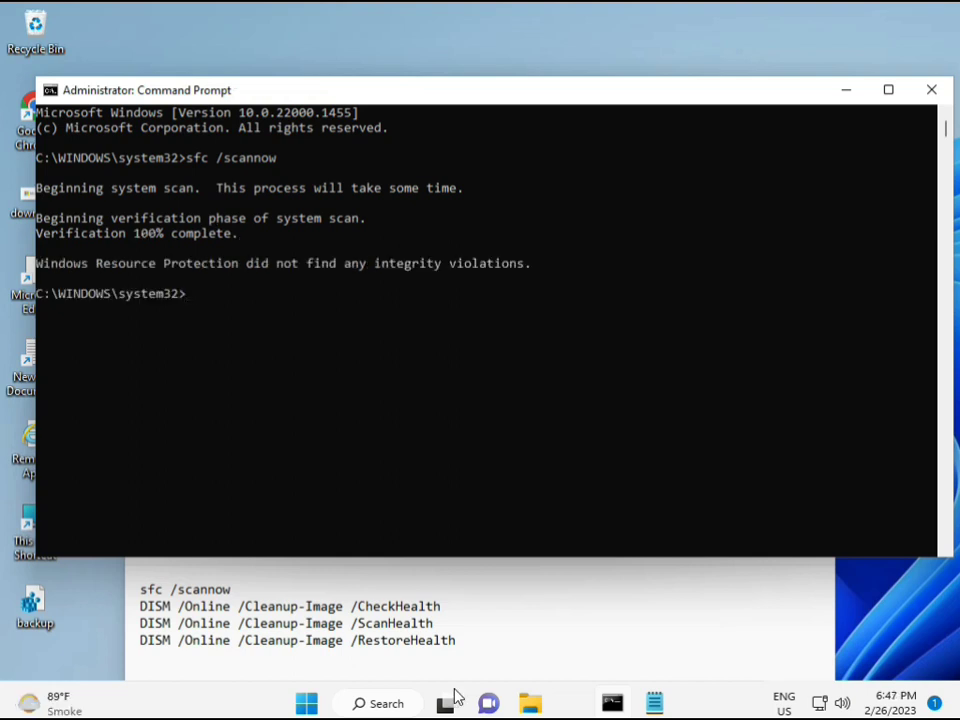
Step: Copy the command DISM /Online /Cleanup-Image /CheckHealth from the Notepad document and run it in the administrator Command Prompt
left_click_drag(140, 606, 450, 607)
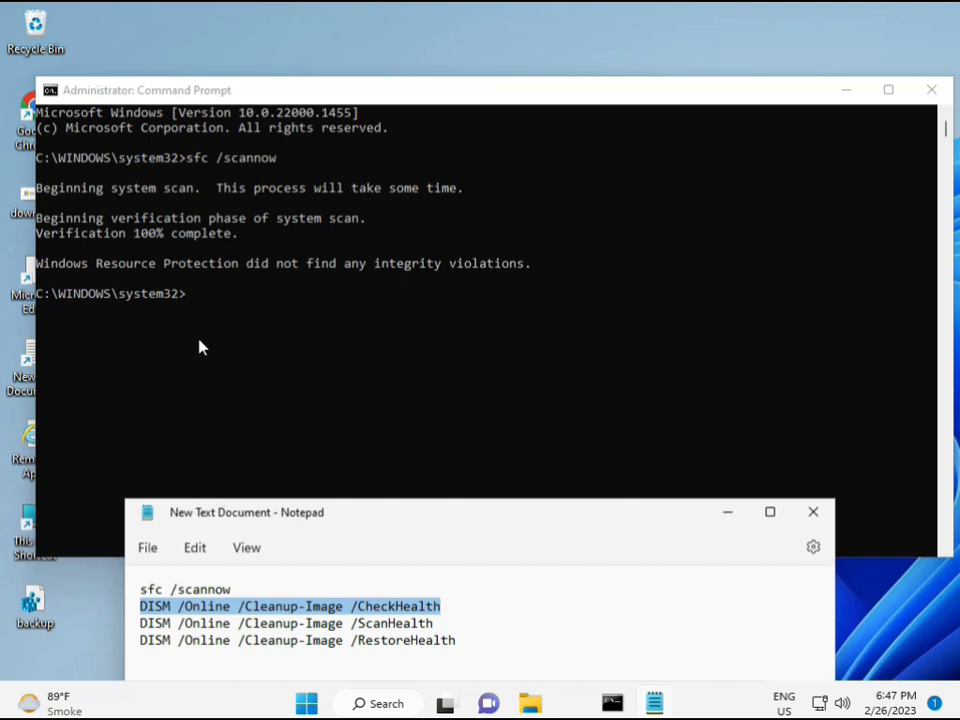
right_click(255, 609)
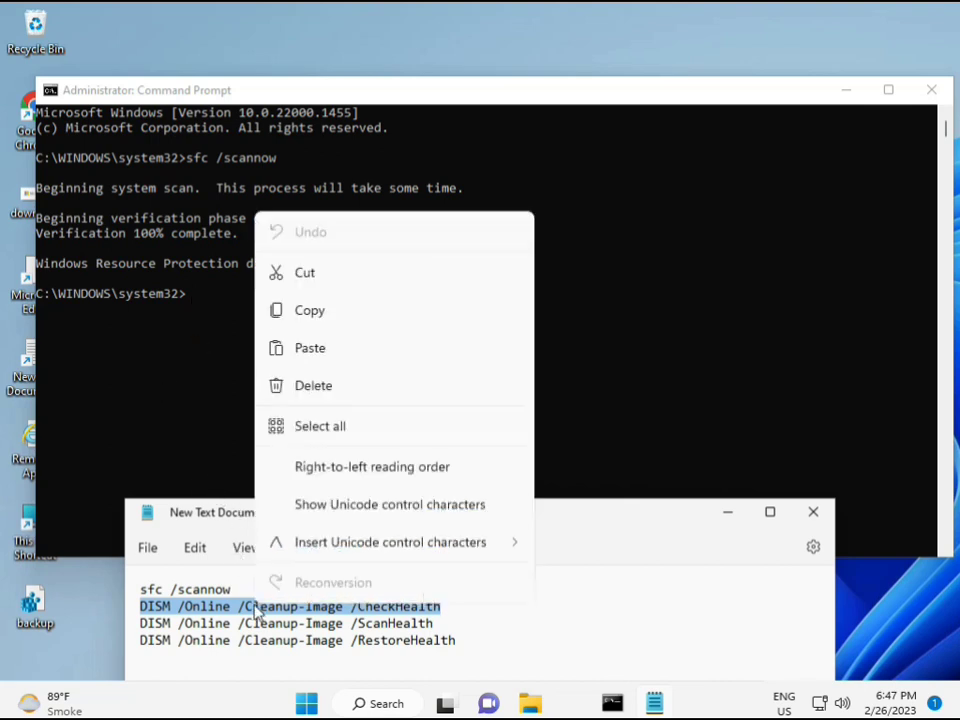
left_click(301, 316)
left_click(194, 302)
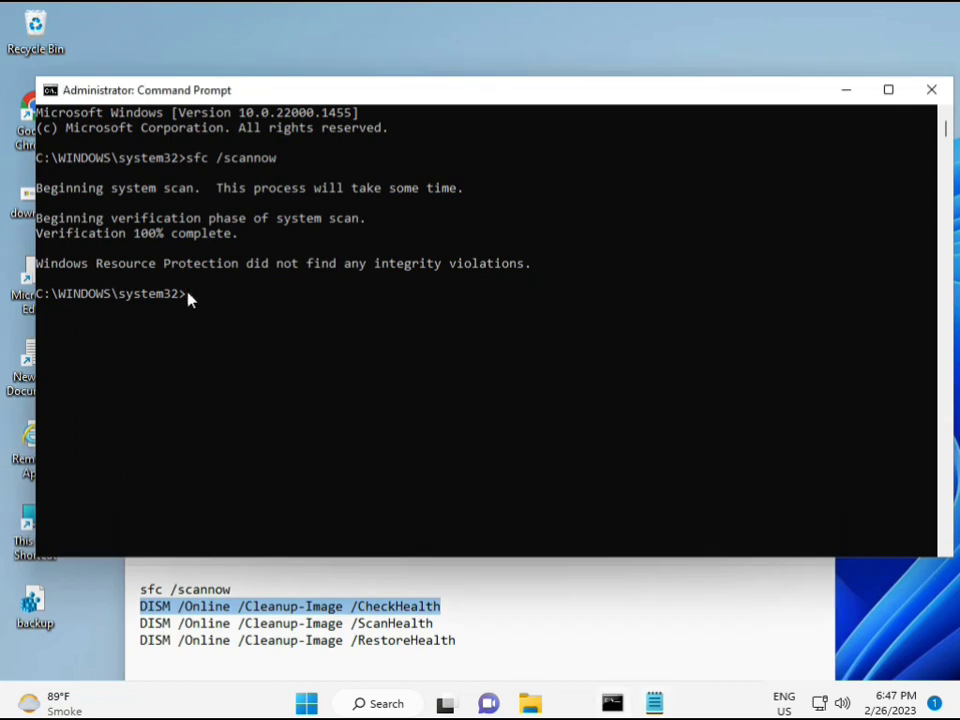
right_click(77, 91)
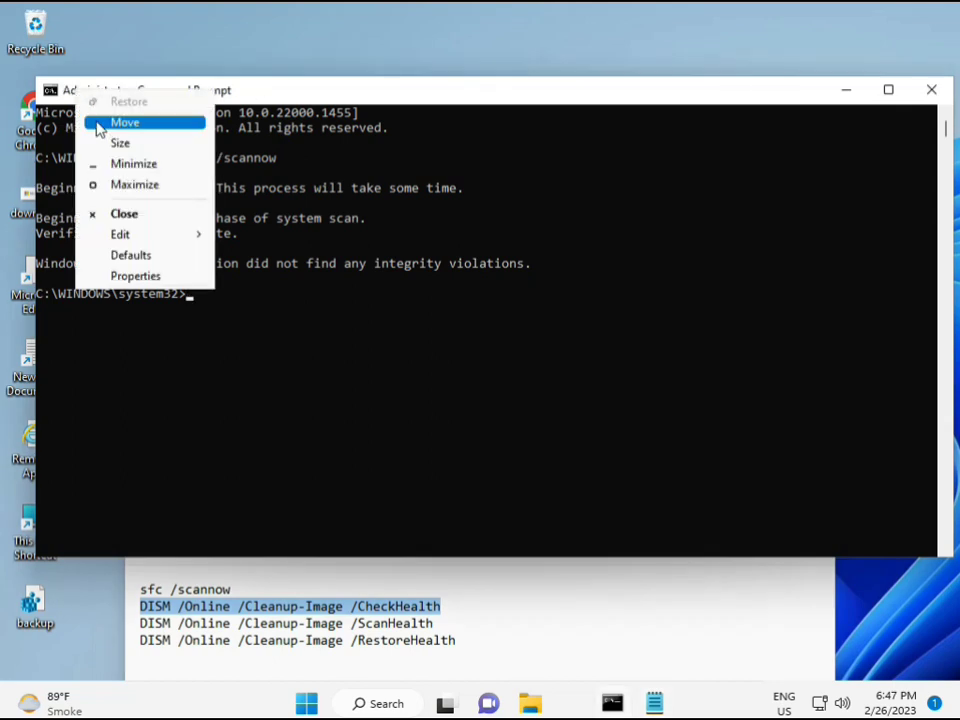
mouse_move(163, 233)
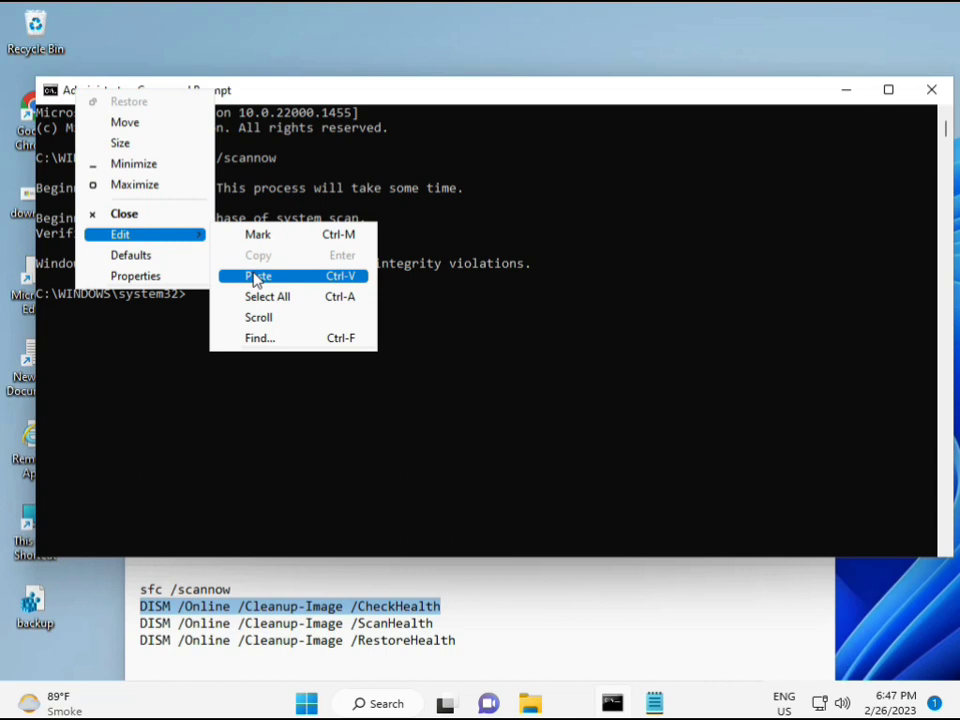
left_click(253, 275)
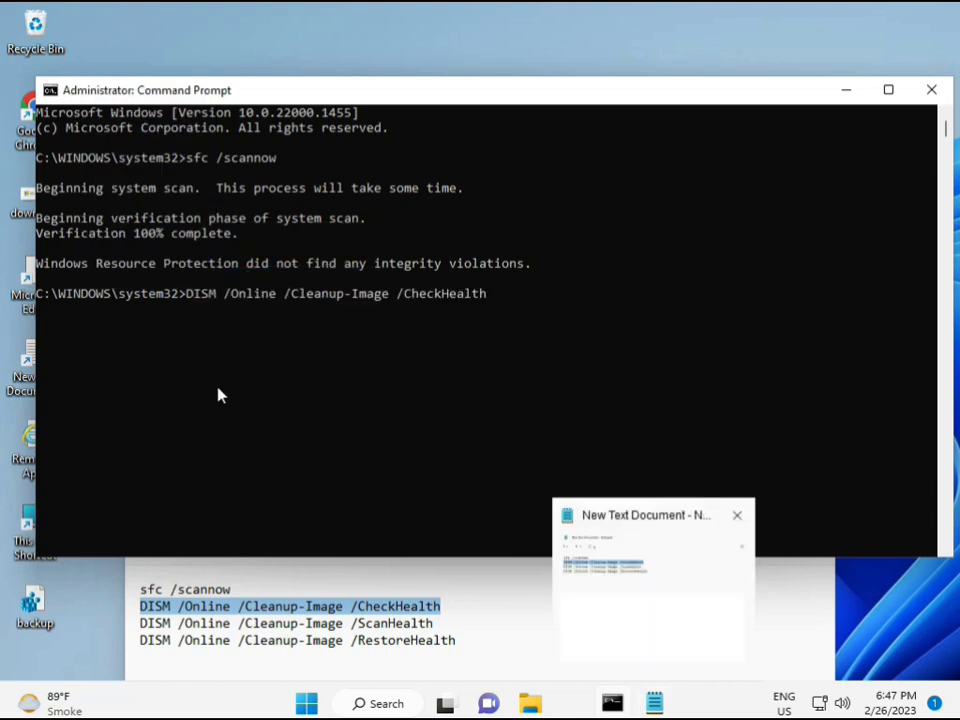
left_click(188, 300)
left_click(197, 312)
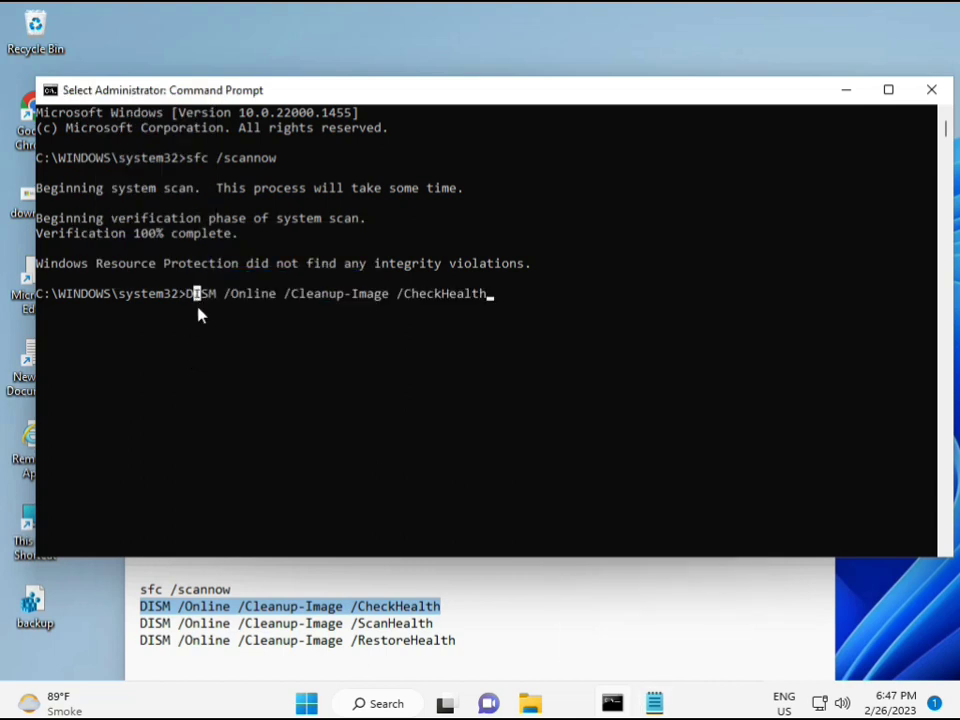
key("Escape")
key("Return")
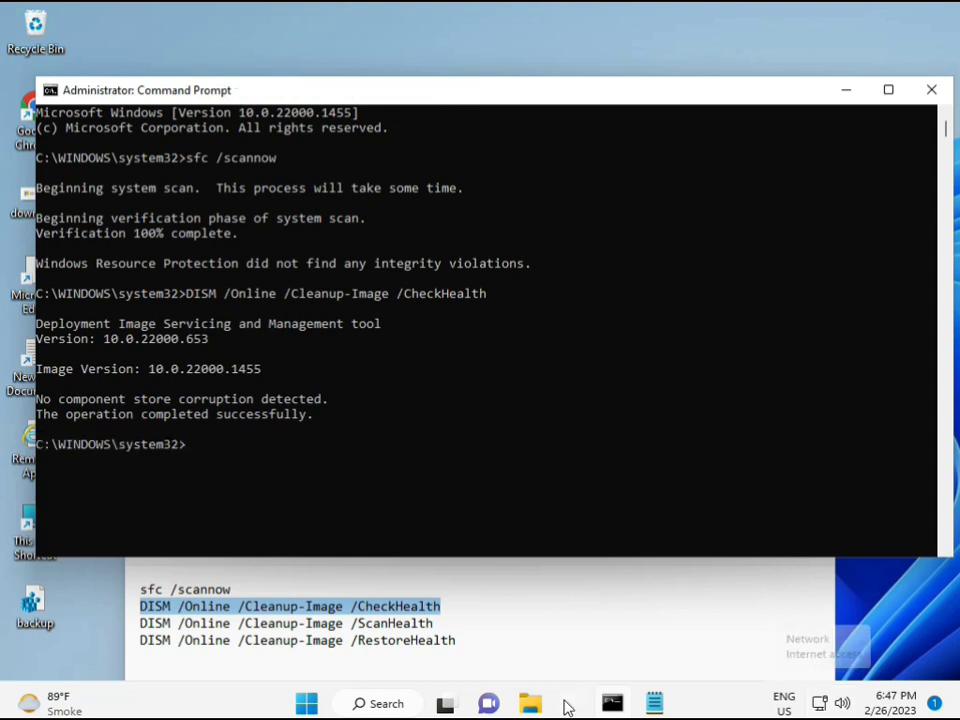
Step: Copy the command DISM /Online /Cleanup-Image /ScanHealth from the Notepad document and run it in Command Prompt
left_click(141, 623)
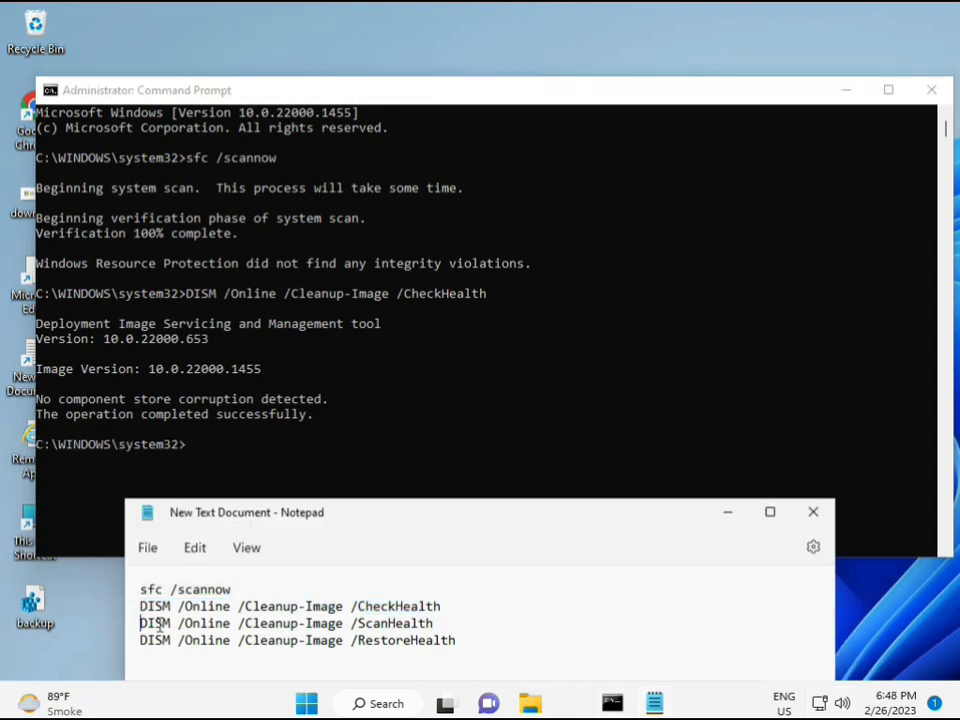
left_click(457, 623, "shift")
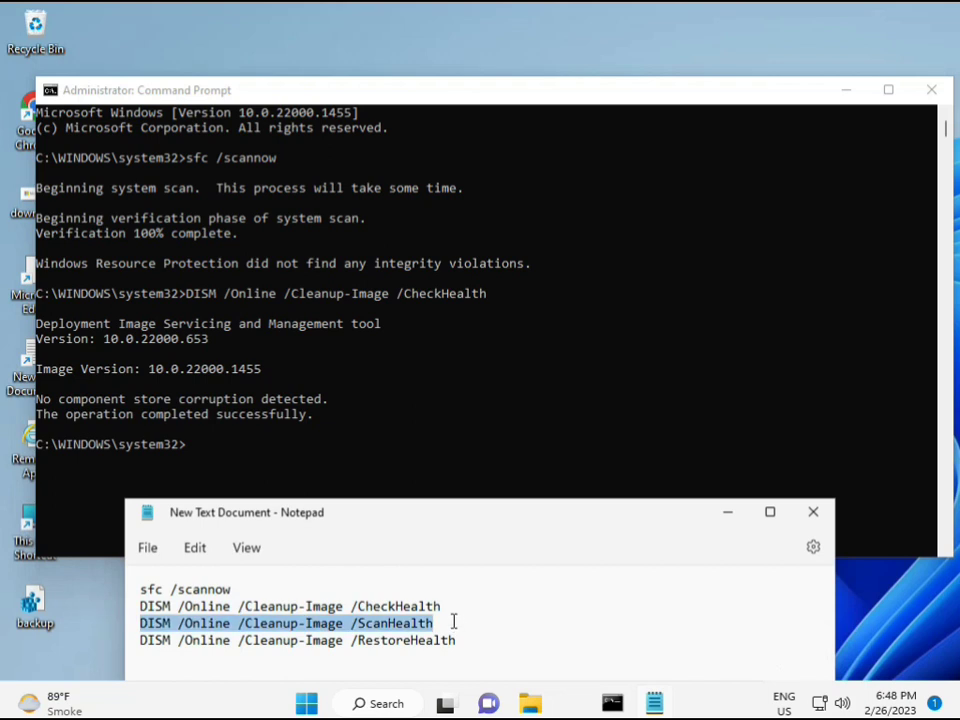
right_click(424, 626)
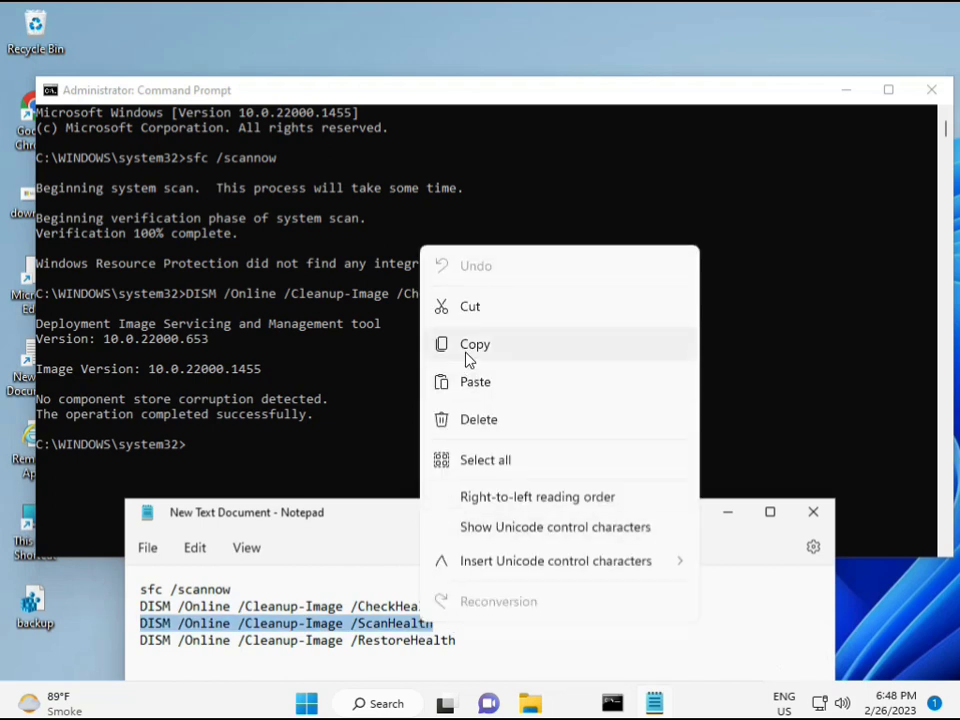
left_click(469, 352)
left_click(193, 452)
left_click(193, 452)
right_click(193, 452)
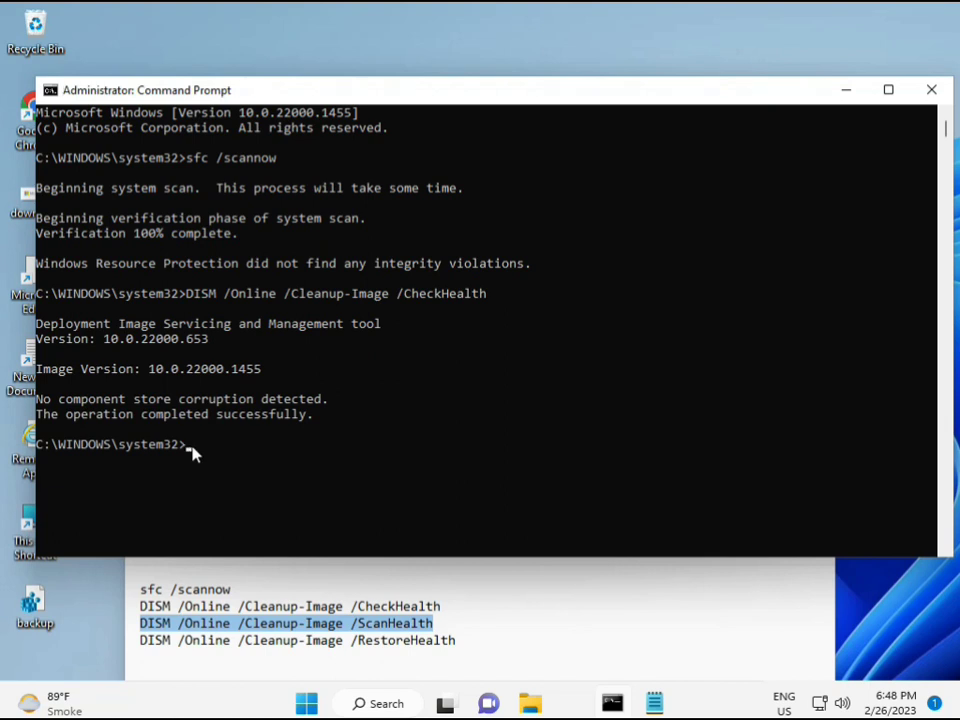
right_click(193, 452)
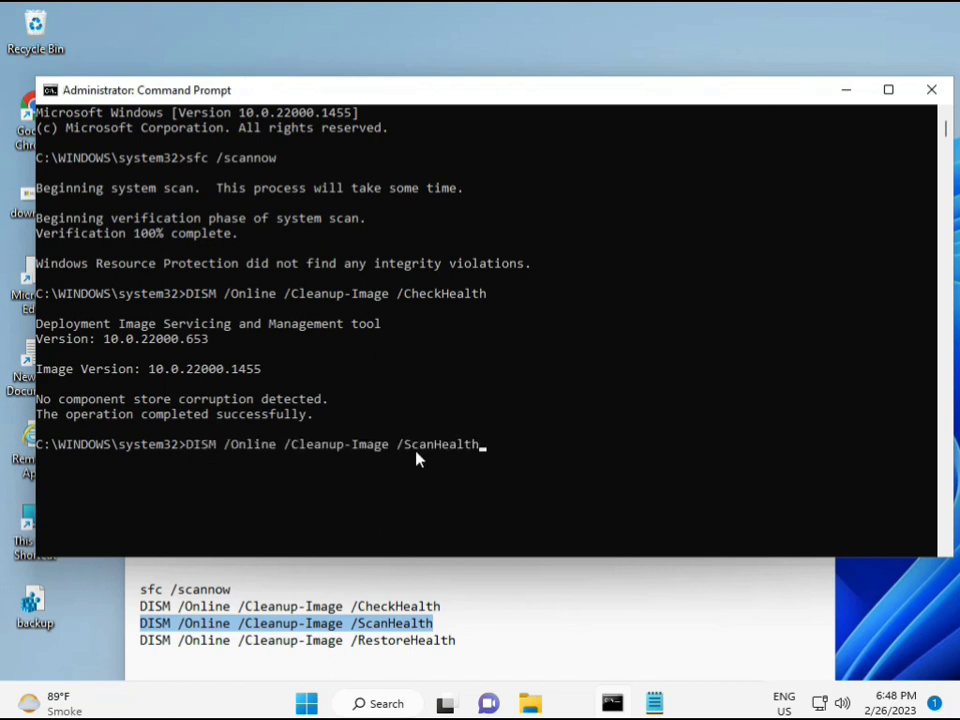
key("Return")
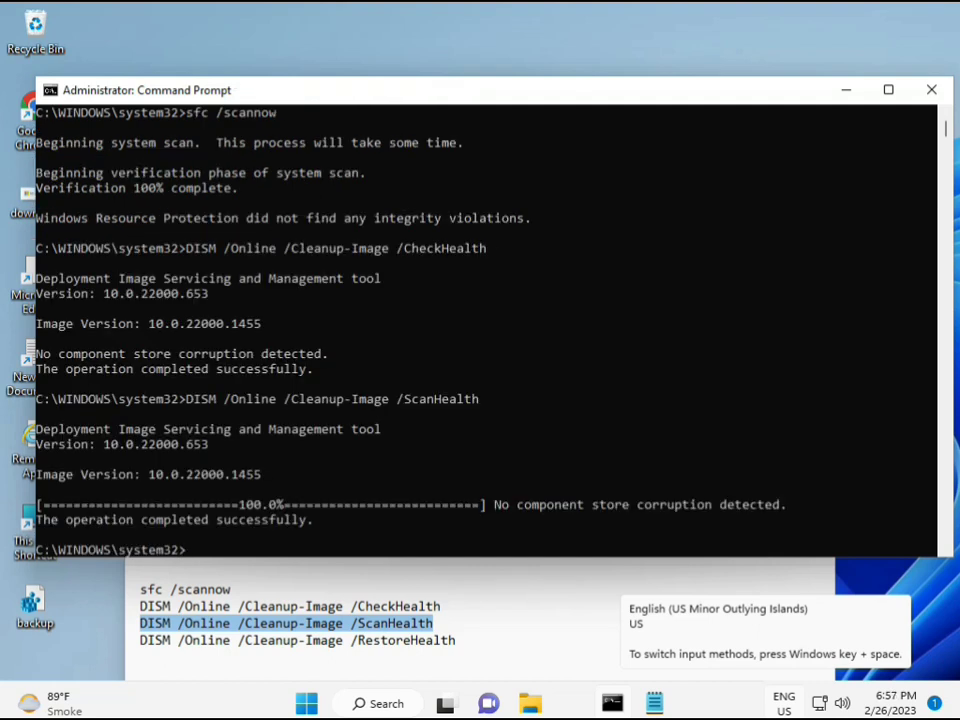
Step: Copy the command DISM /Online /Cleanup-Image /RestoreHealth from the Notepad document and paste it at the Command Prompt line
left_click_drag(213, 521, 314, 524)
left_click(229, 643)
triple_click(228, 643)
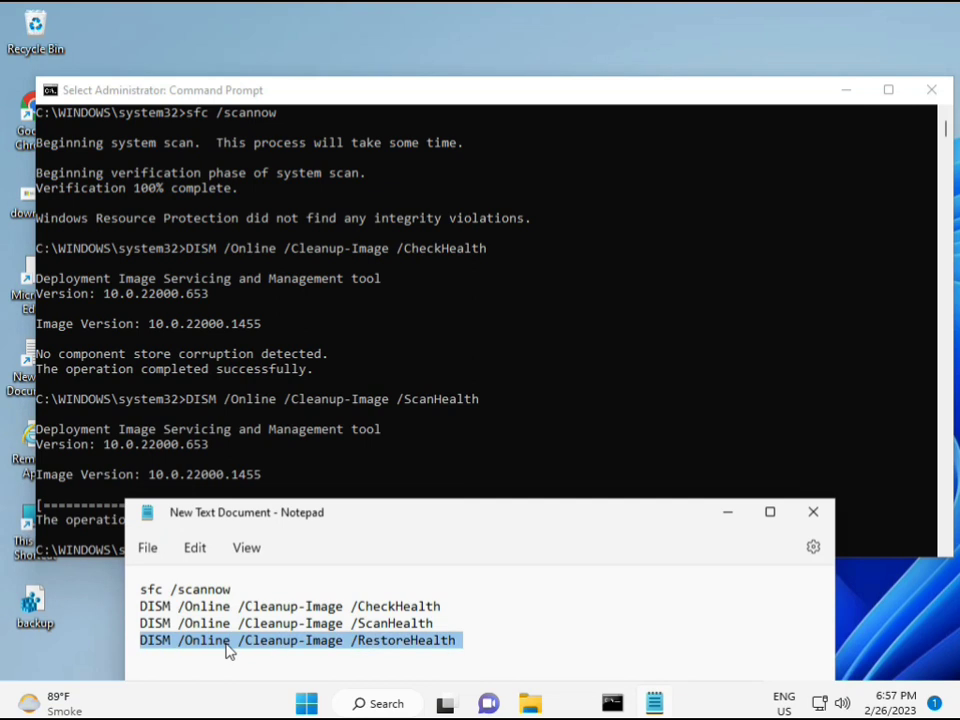
right_click(226, 645)
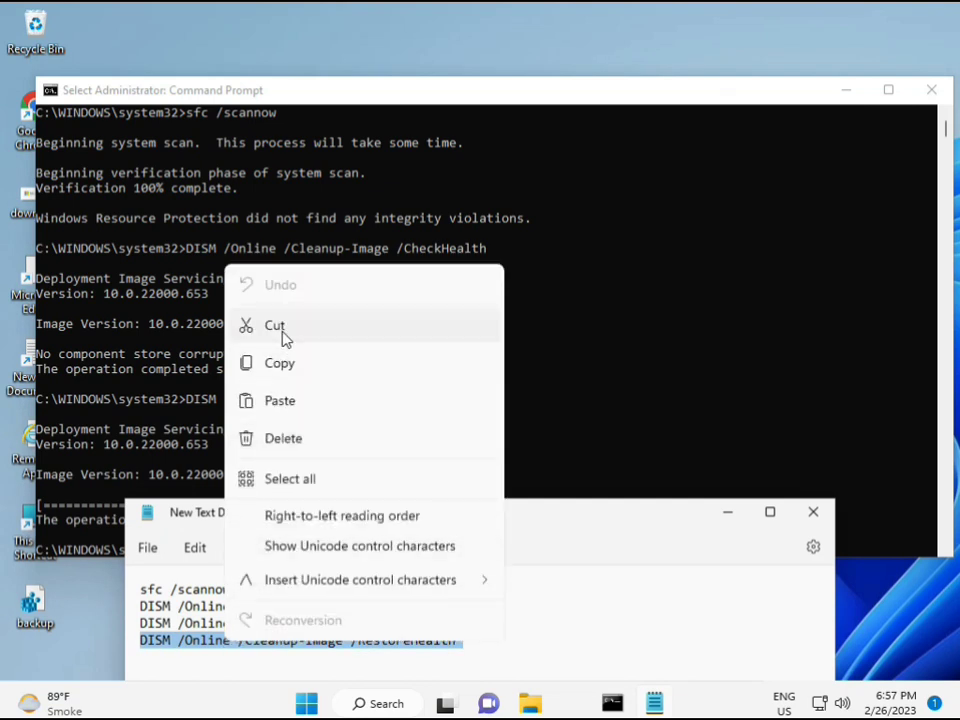
left_click(283, 364)
left_click(210, 499)
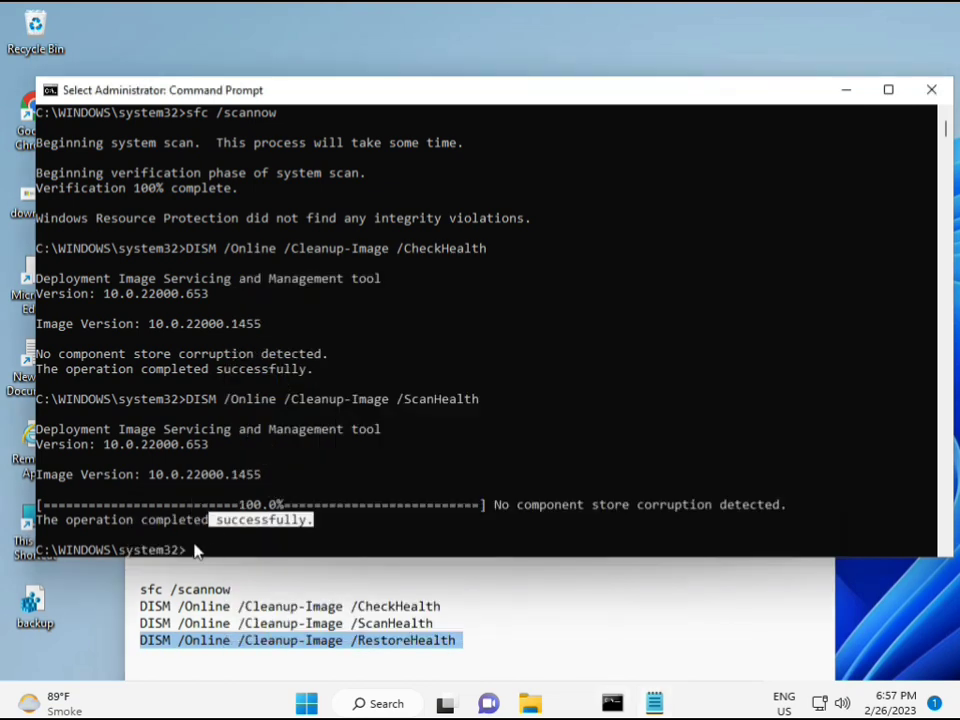
left_click(189, 551)
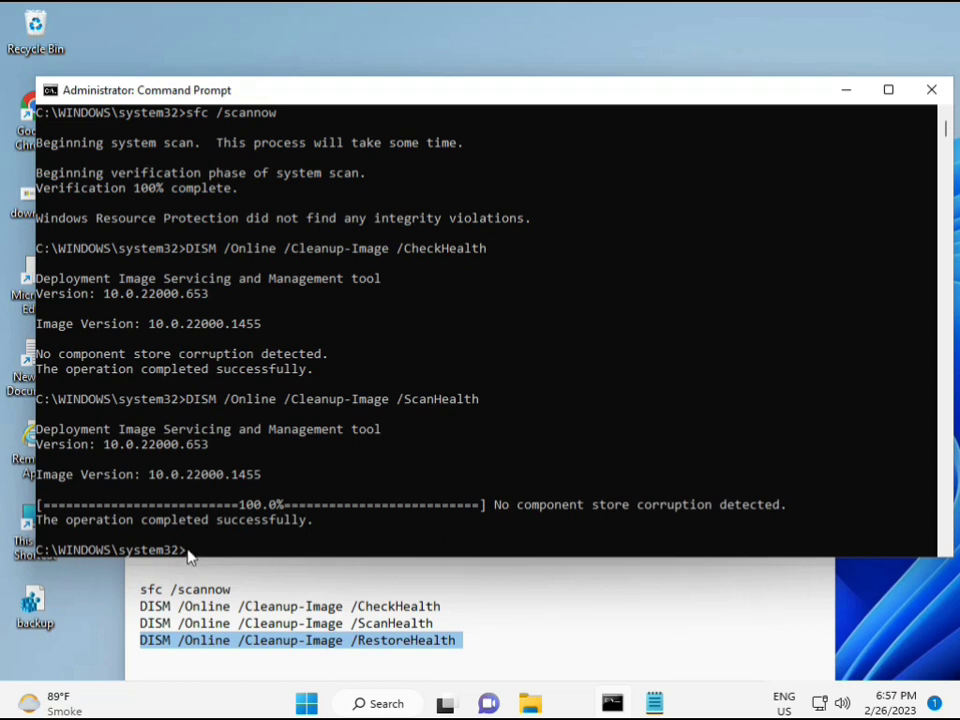
left_click(189, 556)
right_click(189, 556)
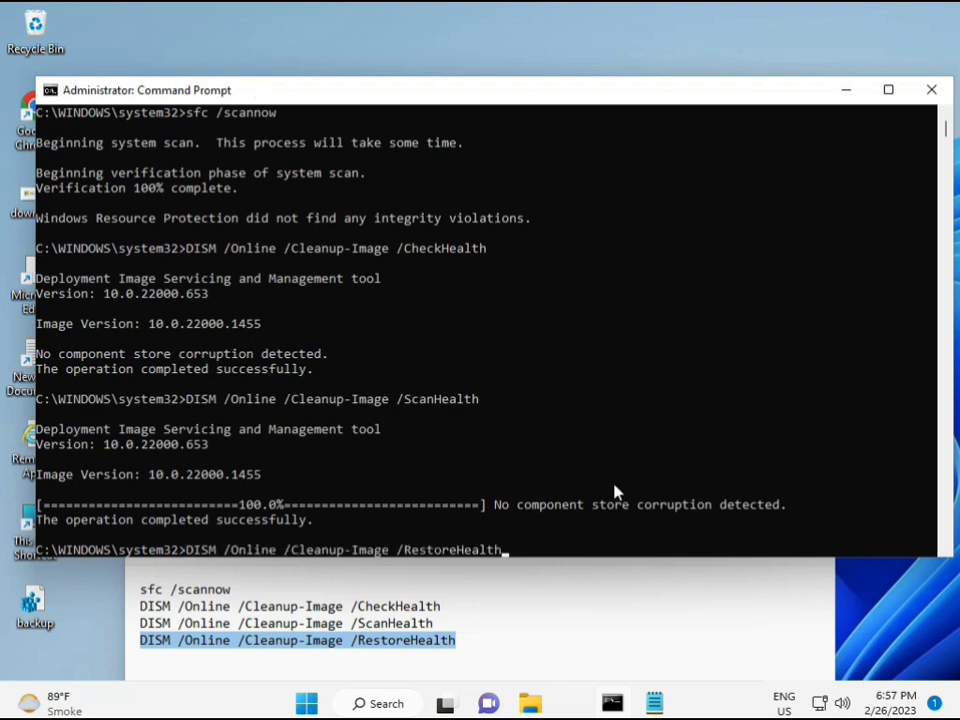
Step: Run the pasted DISM /RestoreHealth command to repair the Windows image
scroll(600, 470, "down", 5)
scroll(585, 453, "down", 4)
scroll(561, 469, "up", 9)
mouse_move(948, 135)
left_mouse_down()
mouse_move(948, 150)
mouse_move(948, 130)
left_mouse_up()
left_click(189, 279)
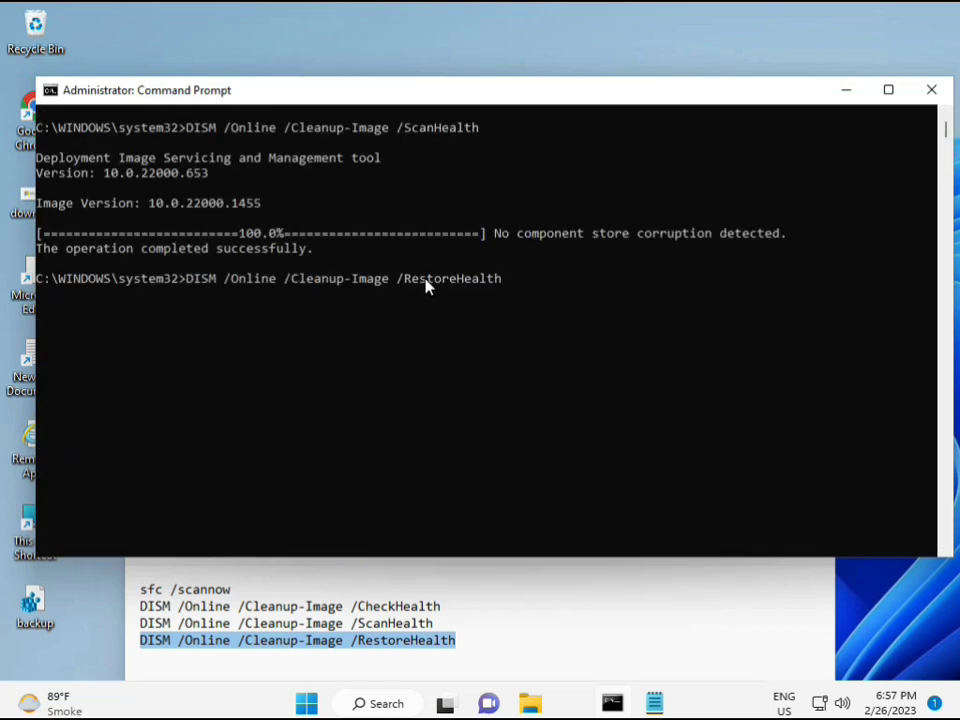
key("Return")
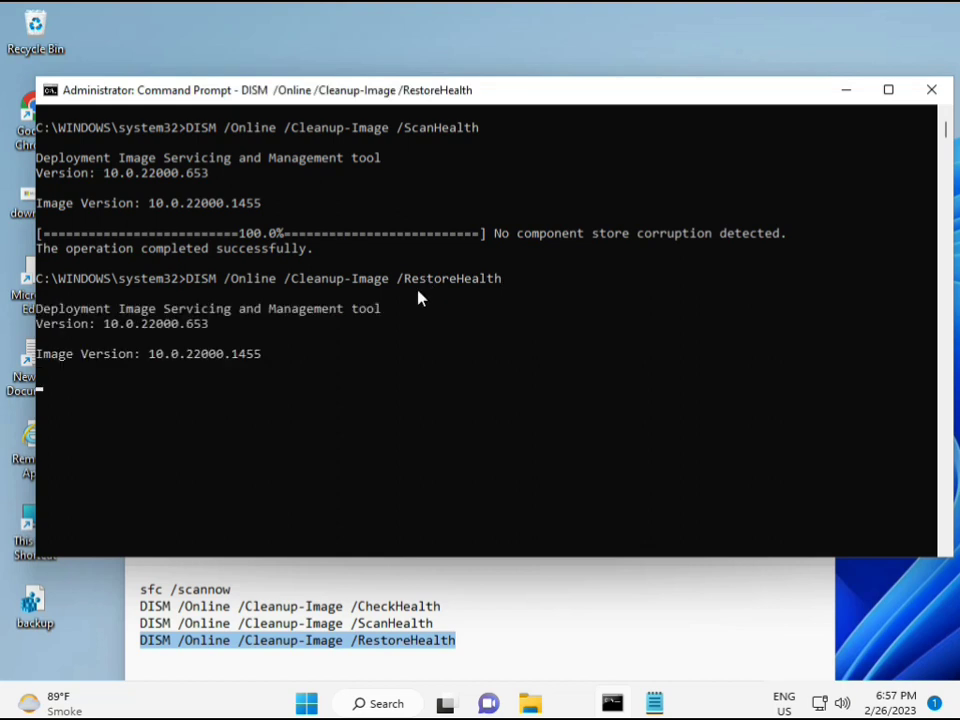